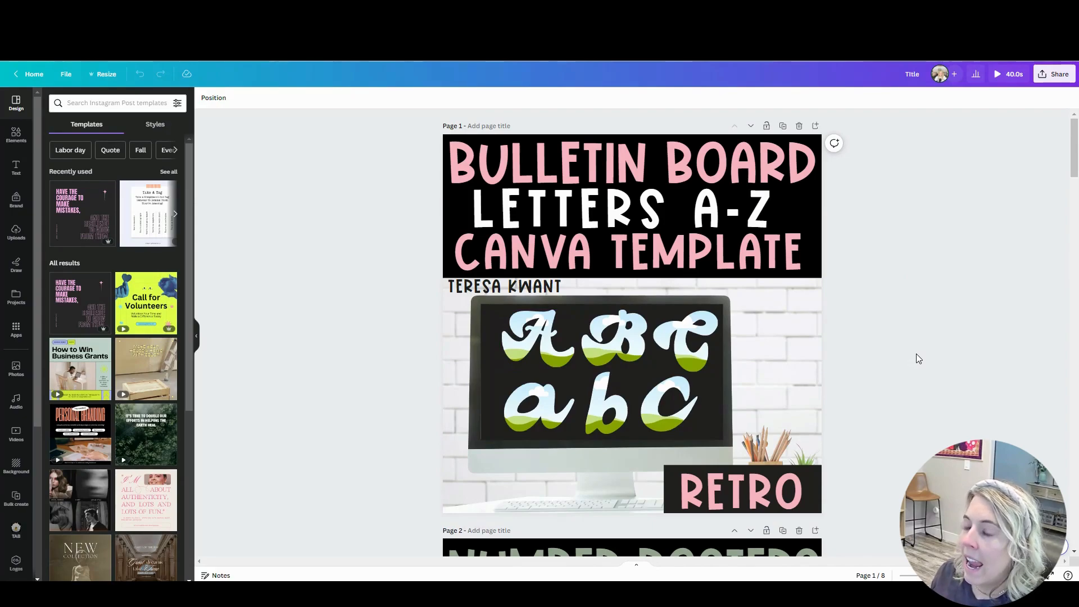
Review the cover designs for the bulletin board letters, number posters and daily doodle journals on pages 1 to 3.
scroll(767, 498, down, 1)
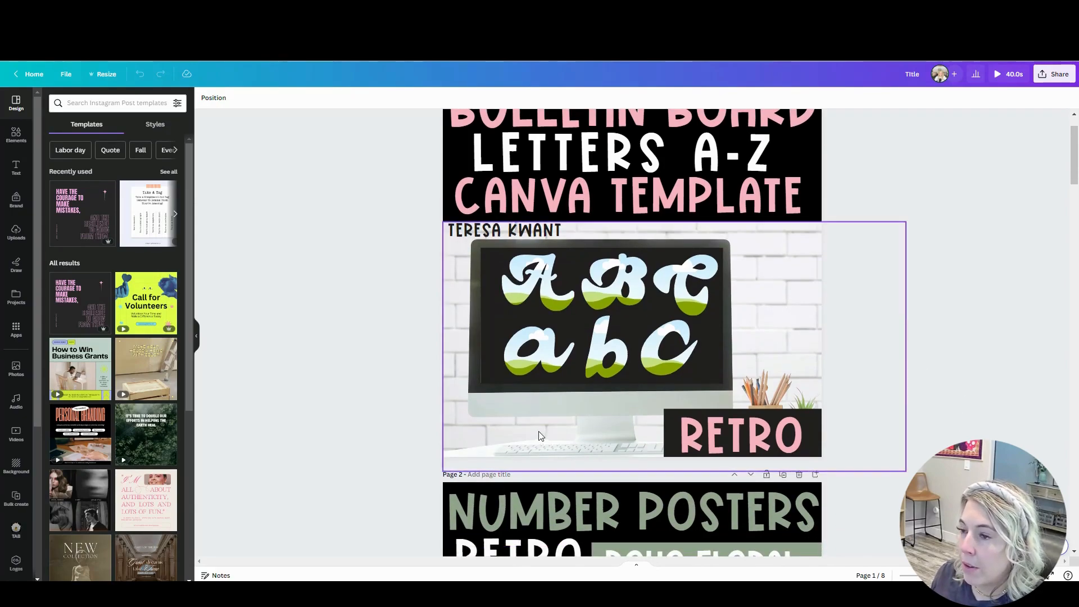
scroll(325, 365, up, 1)
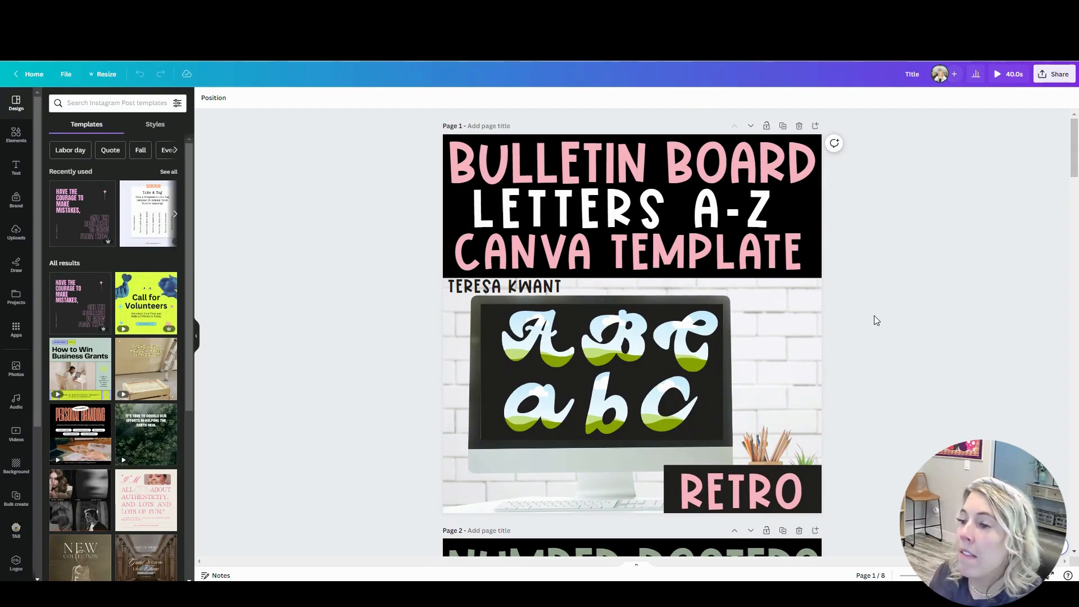
scroll(897, 297, down, 1)
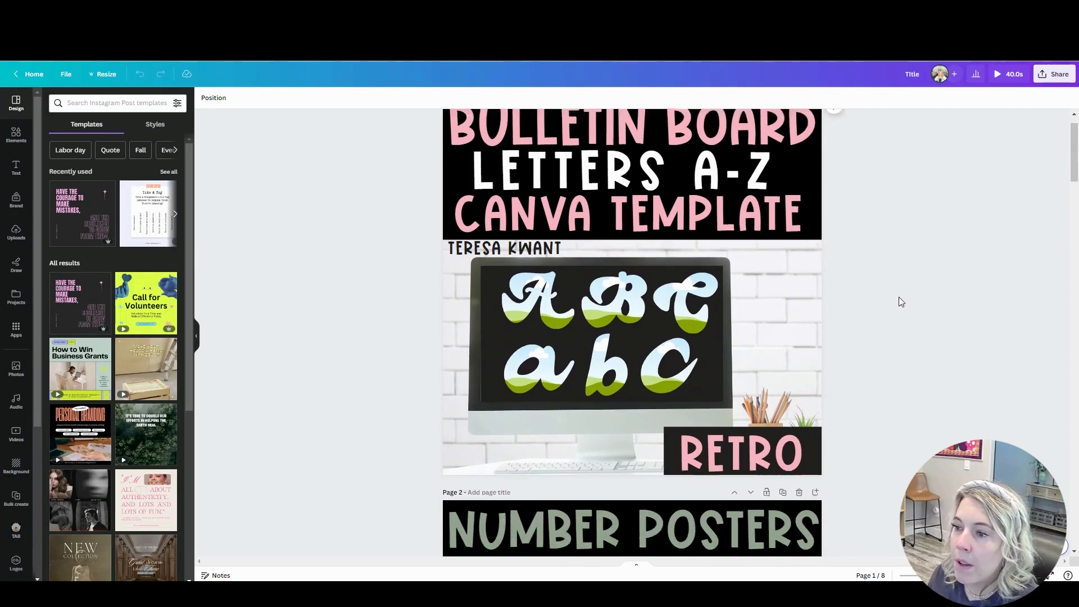
scroll(911, 307, down, 6)
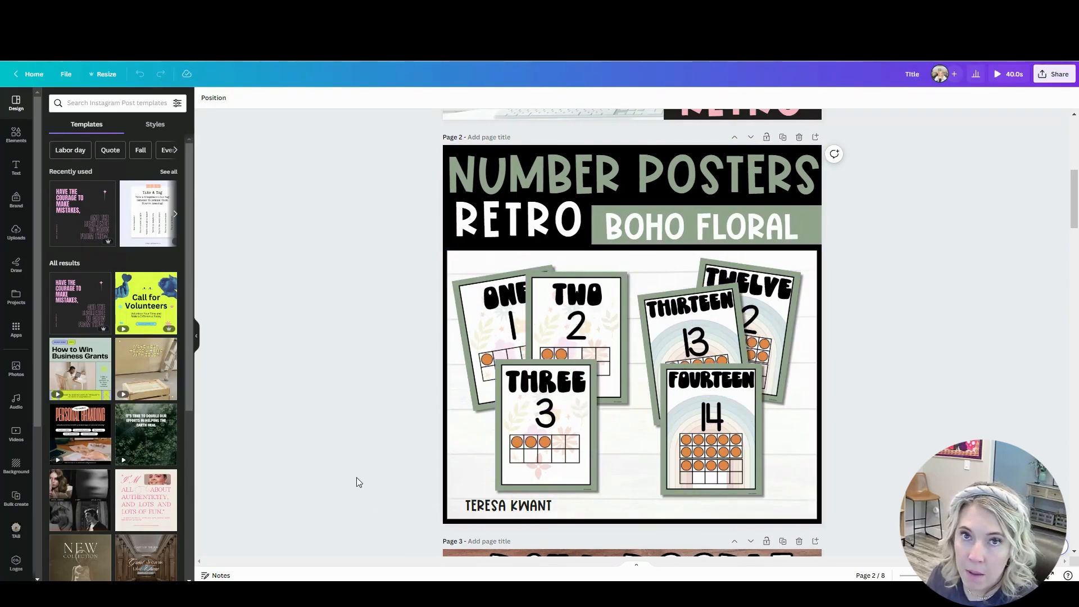
scroll(356, 475, down, 10)
scroll(358, 470, up, 3)
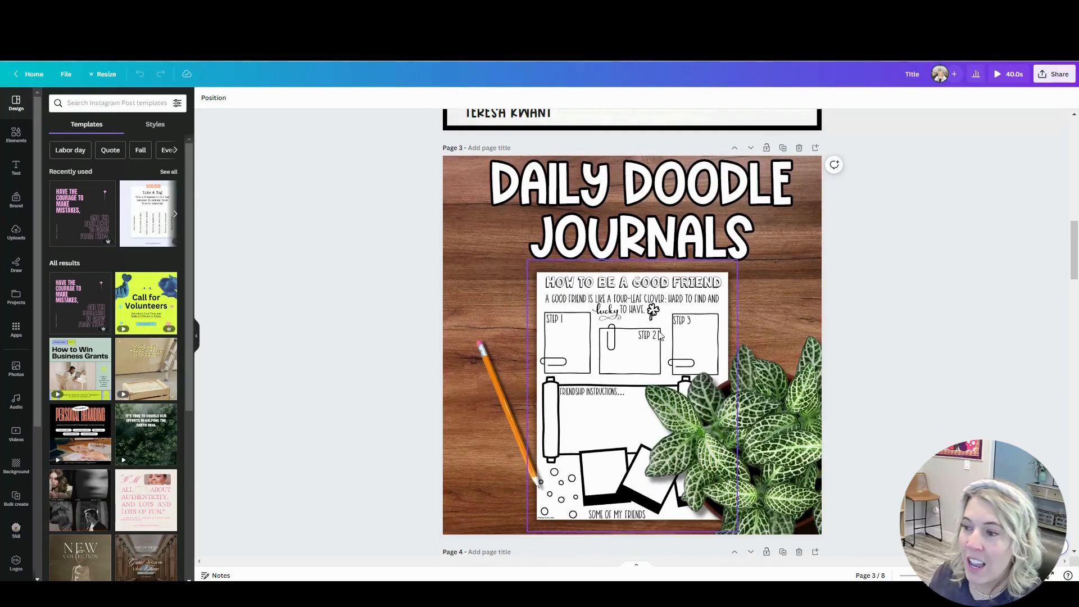
Move the potted plant slightly right and down on page 3 and nudge the journal worksheet slightly downward.
click(770, 407)
drag(771, 407, 761, 445)
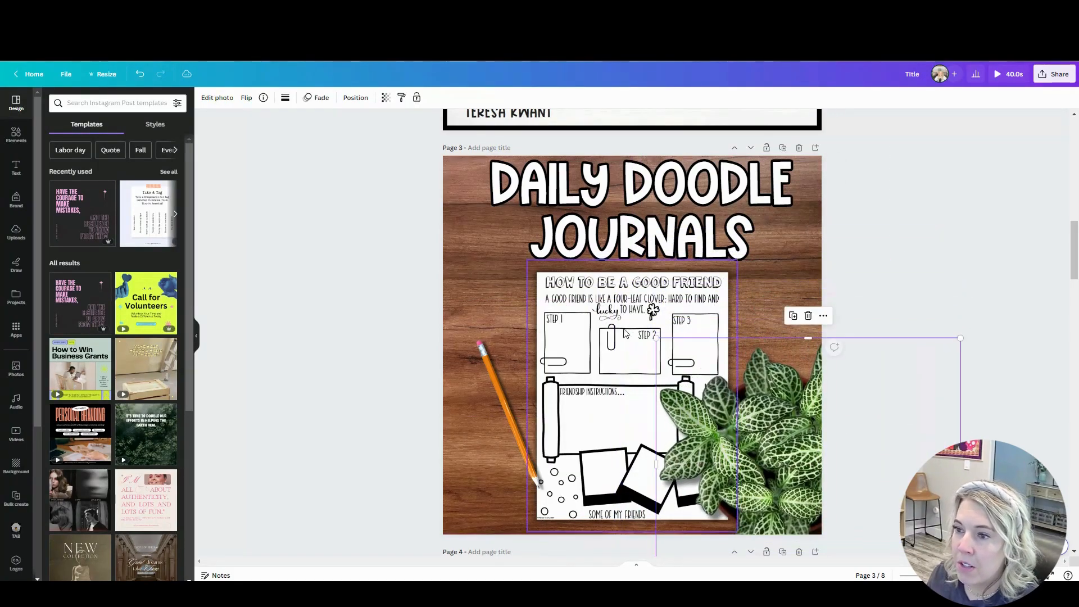
click(478, 271)
click(464, 302)
click(457, 248)
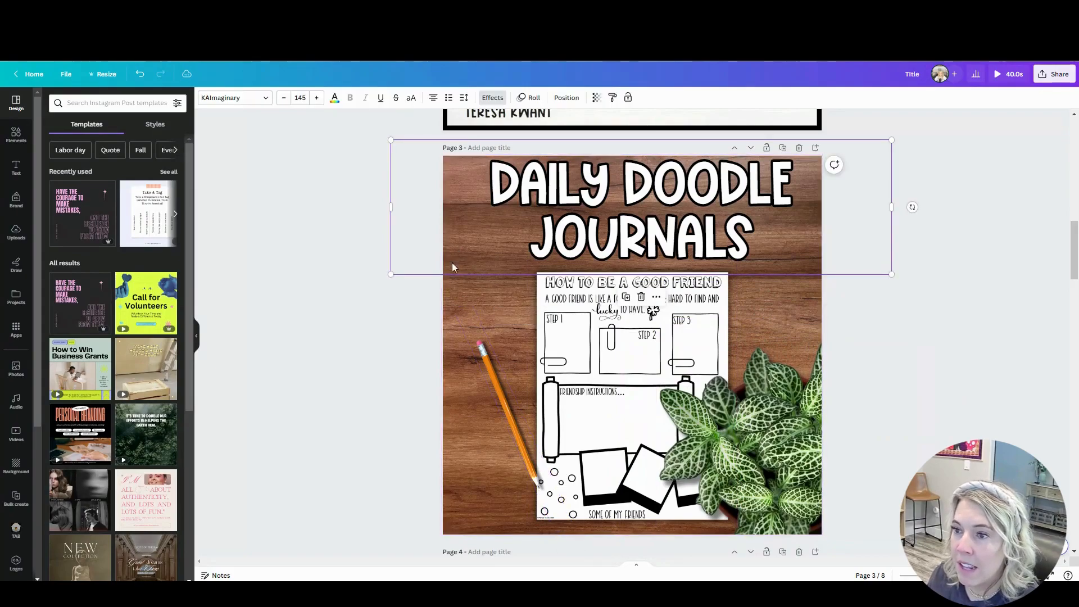
mouse_move(494, 370)
mouse_down()
mouse_move(508, 363)
mouse_move(493, 361)
mouse_up()
mouse_move(601, 332)
mouse_down()
mouse_move(586, 363)
mouse_move(589, 341)
mouse_move(603, 333)
mouse_up()
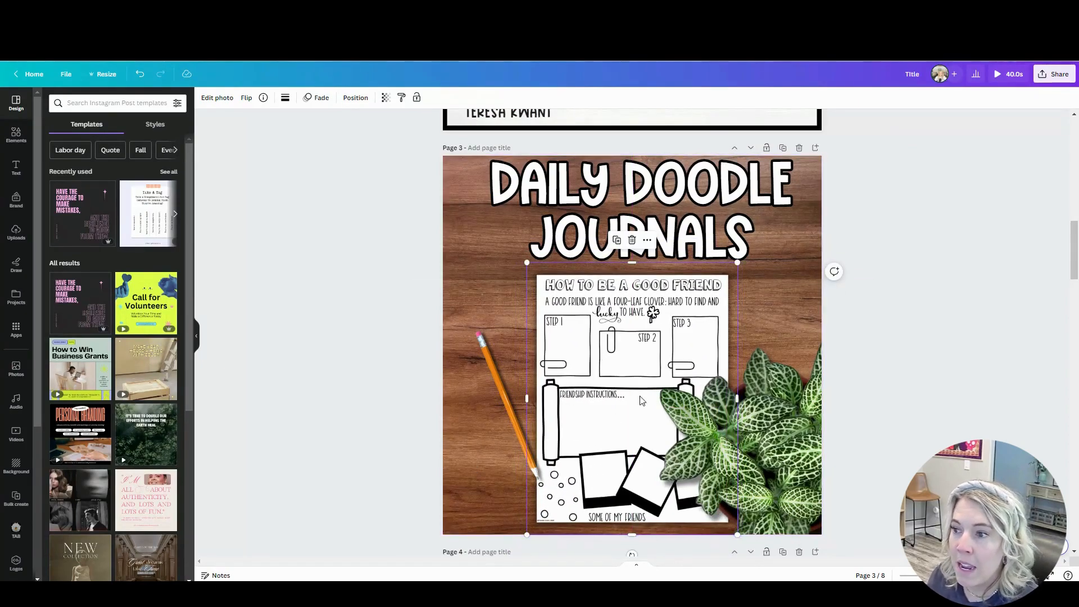
Nudge the pencil cup on page 4 slightly to the right and shift the TITLE text a little to the right.
scroll(629, 375, down, 8)
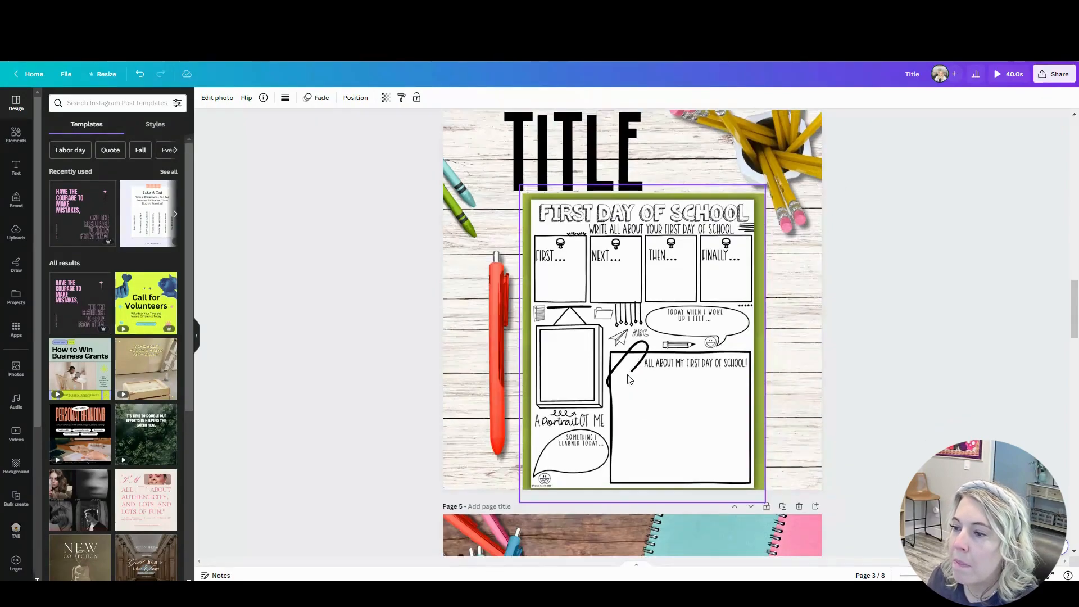
scroll(331, 368, up, 2)
drag(764, 284, 778, 288)
click(497, 391)
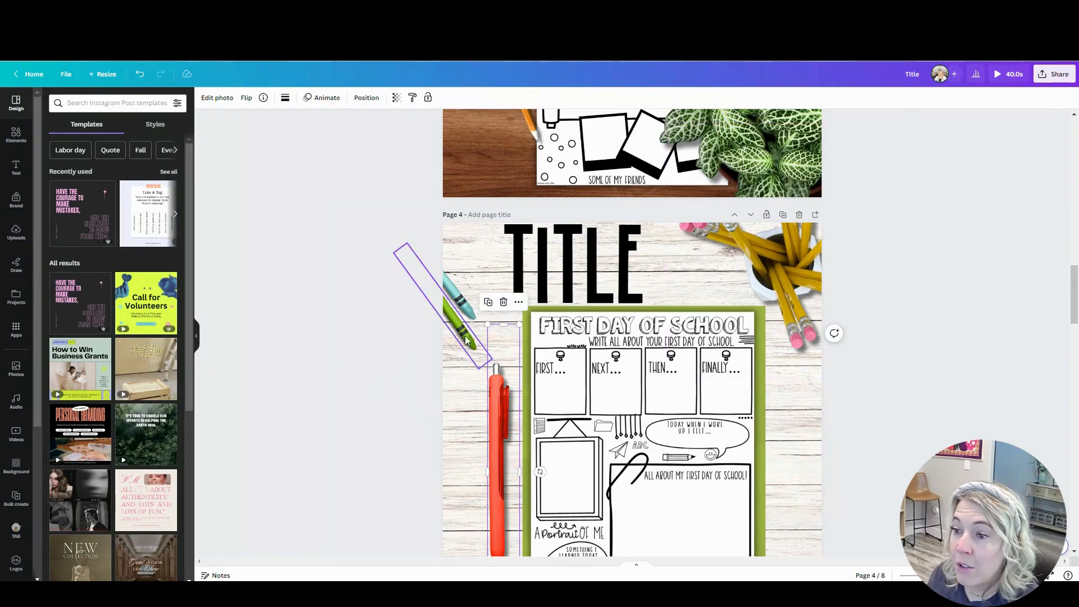
scroll(466, 314, down, 2)
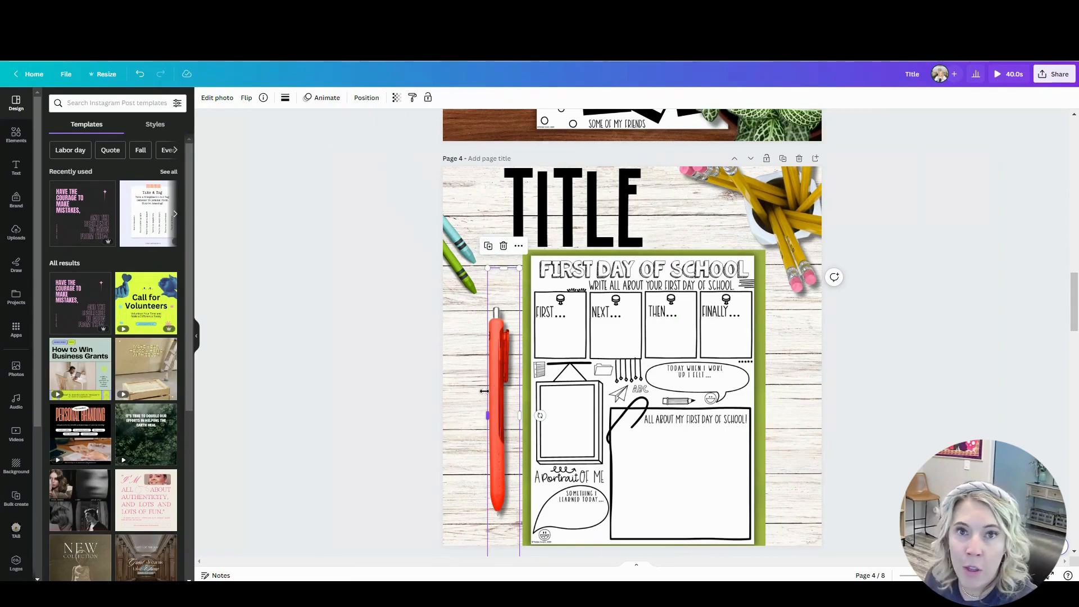
scroll(341, 443, down, 2)
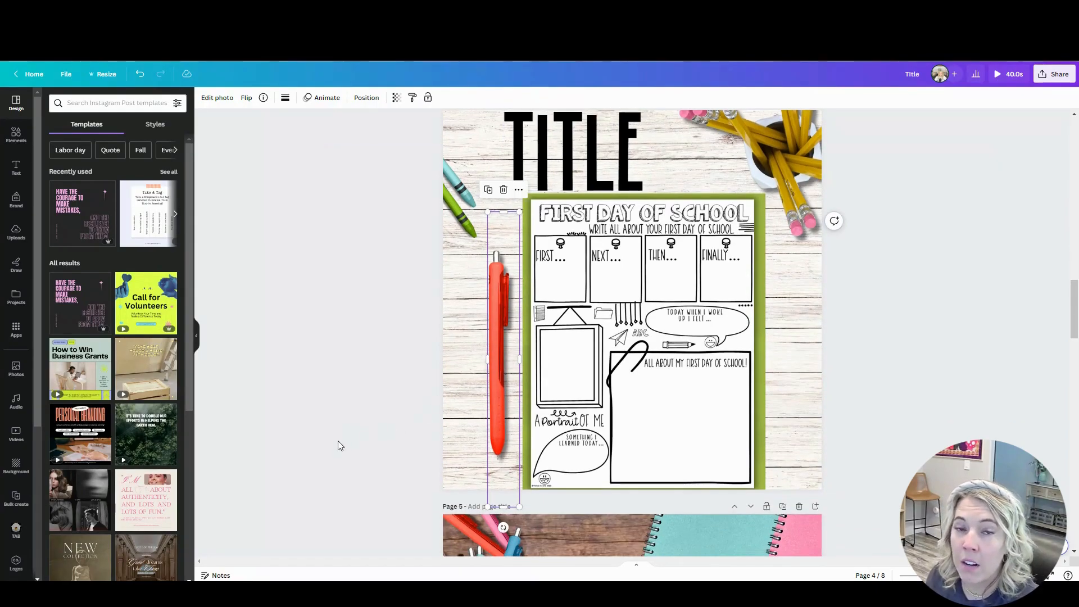
scroll(341, 445, up, 2)
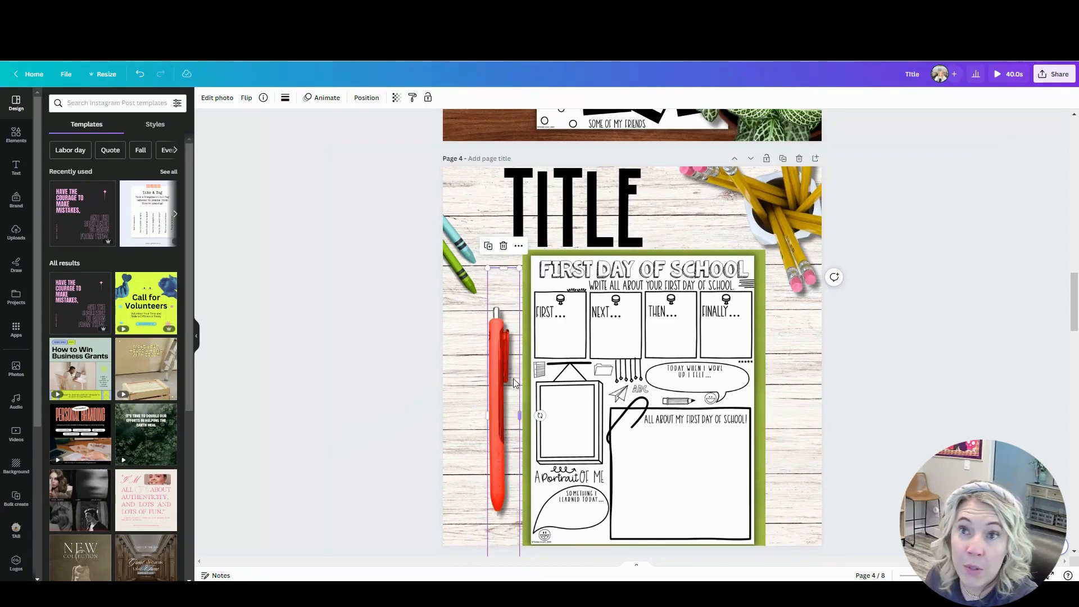
click(422, 366)
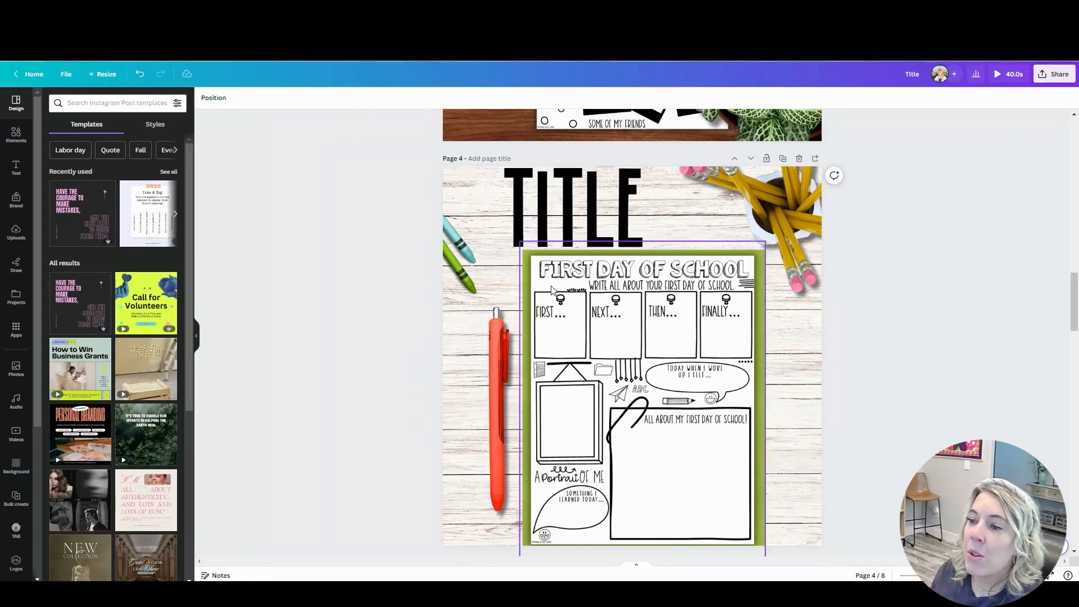
mouse_move(542, 206)
mouse_down()
mouse_move(521, 206)
mouse_move(551, 205)
mouse_up()
Examine the pens, notebooks and tablet mockup on page 5 and the blank school-supplies background on page 6.
scroll(556, 281, down, 7)
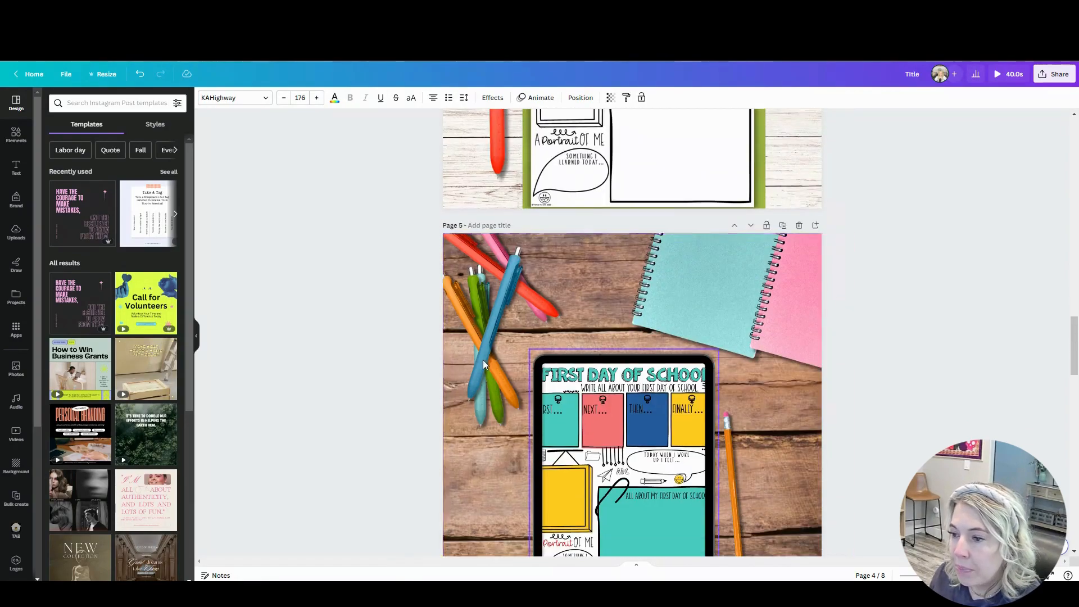
scroll(354, 375, down, 2)
scroll(355, 375, up, 2)
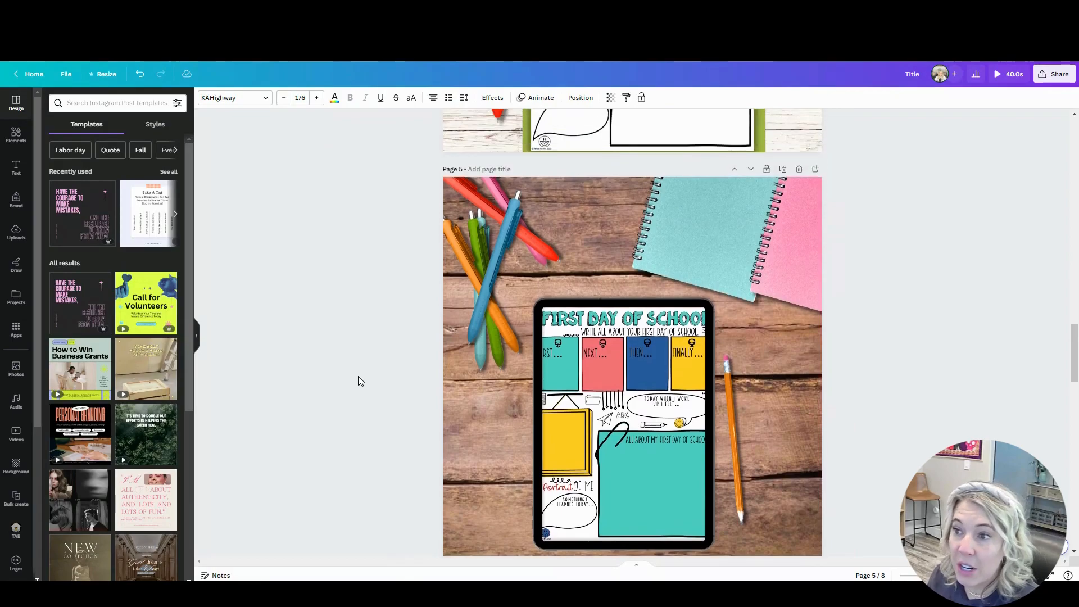
click(462, 202)
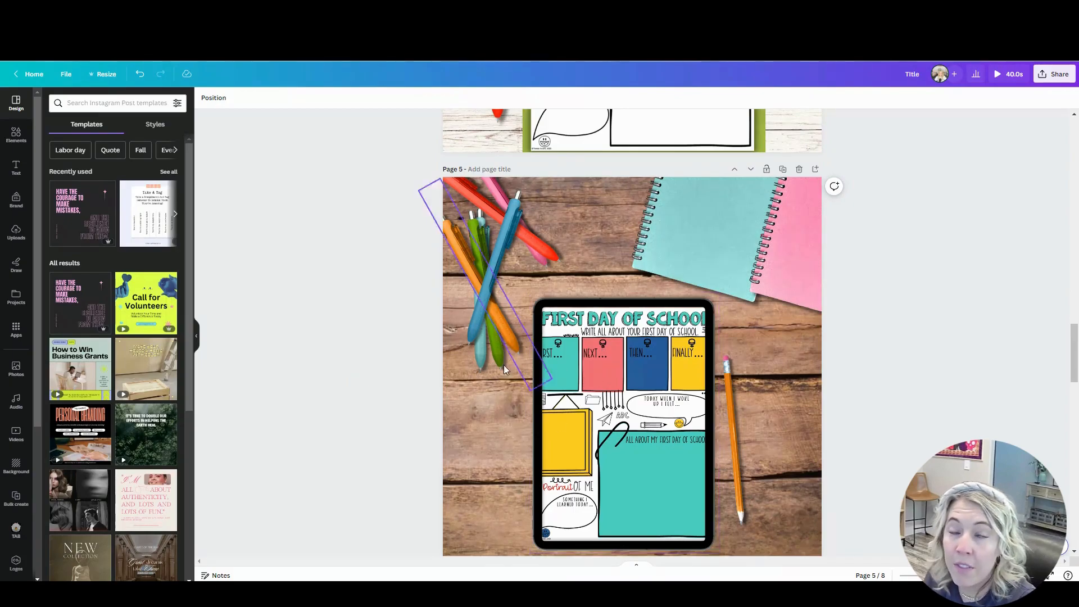
scroll(482, 382, down, 8)
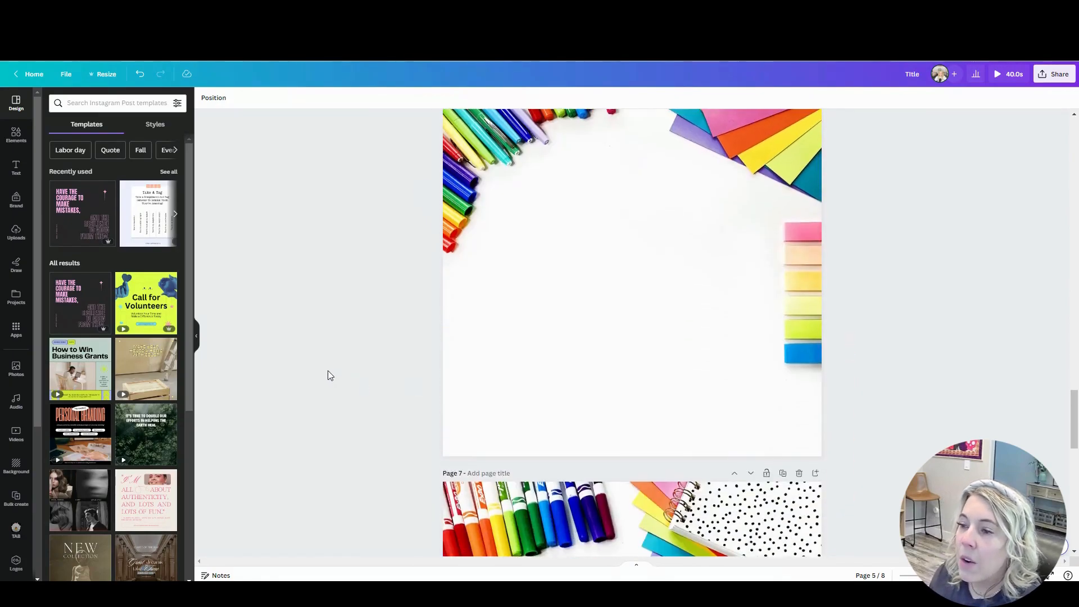
scroll(328, 375, up, 1)
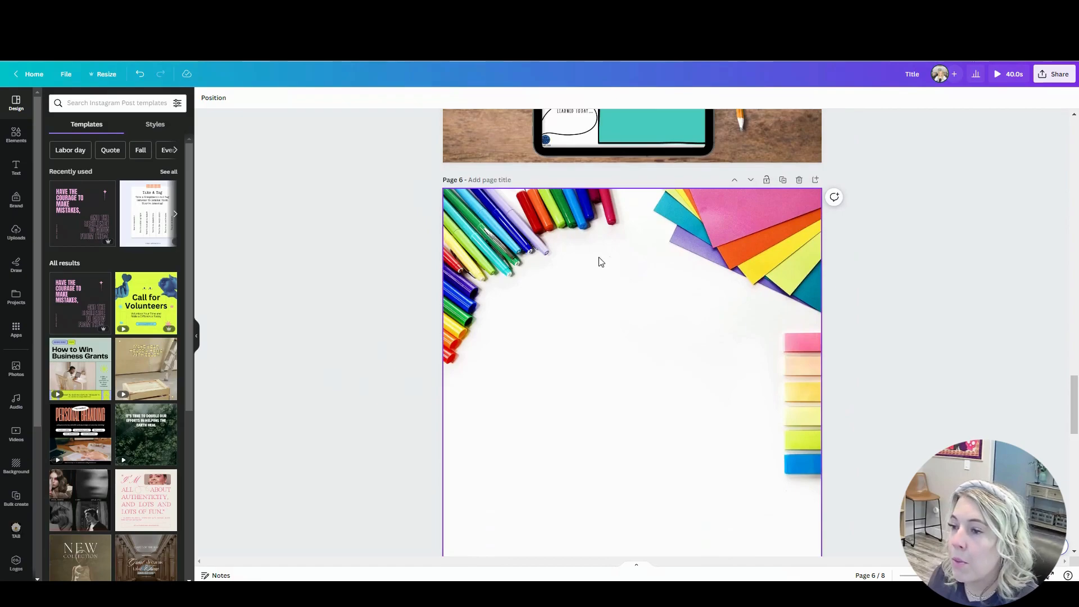
scroll(590, 259, down, 1)
scroll(672, 212, down, 1)
scroll(568, 315, up, 2)
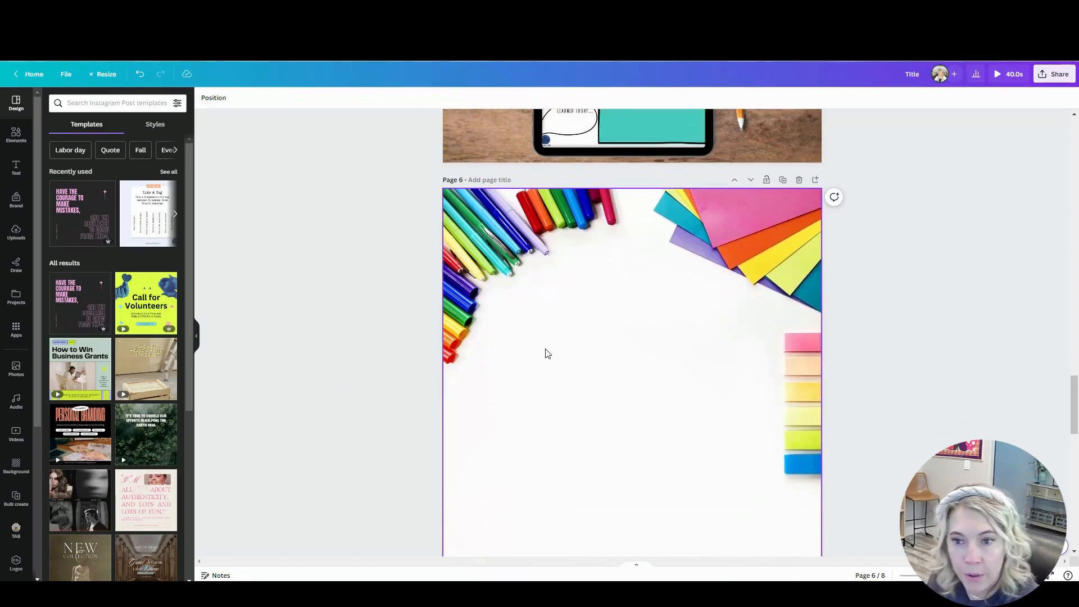
scroll(677, 362, down, 1)
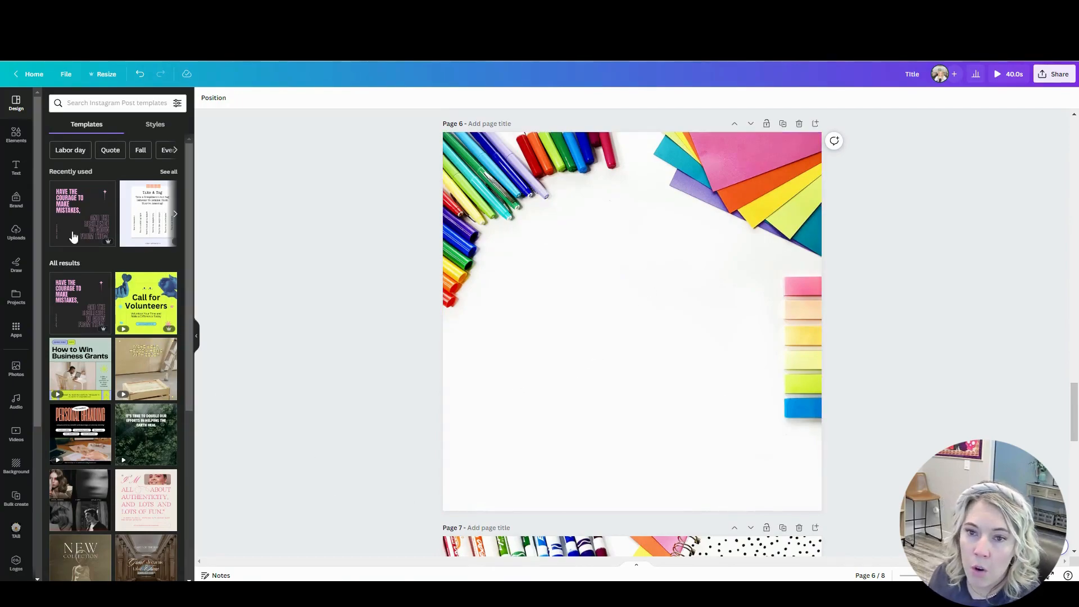
Look through the uploaded images for worksheet pages that can go on the school-supplies background.
click(4, 241)
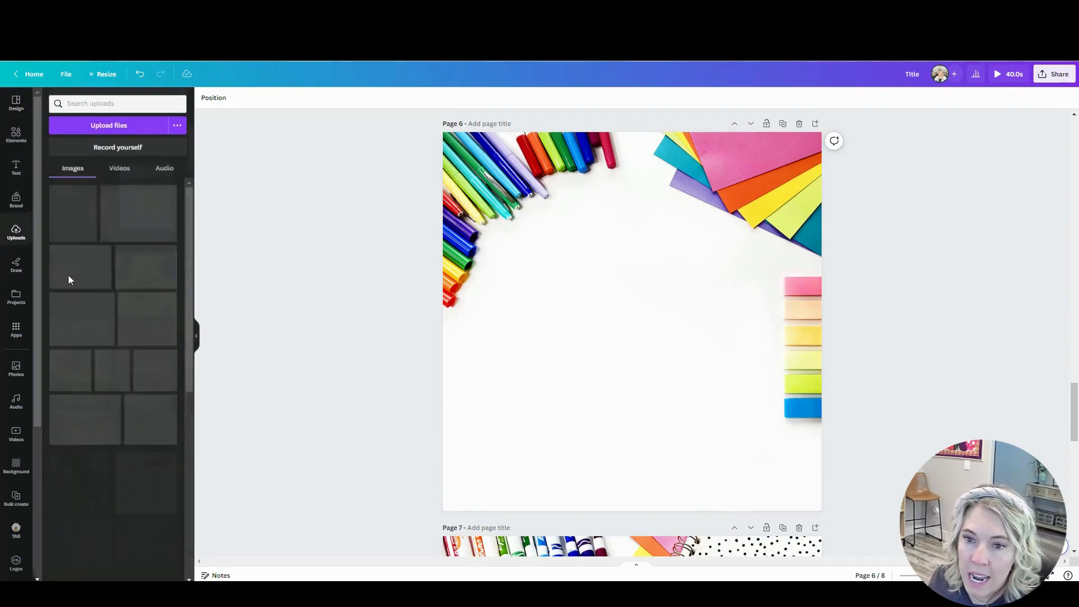
scroll(99, 298, down, 5)
scroll(97, 295, down, 3)
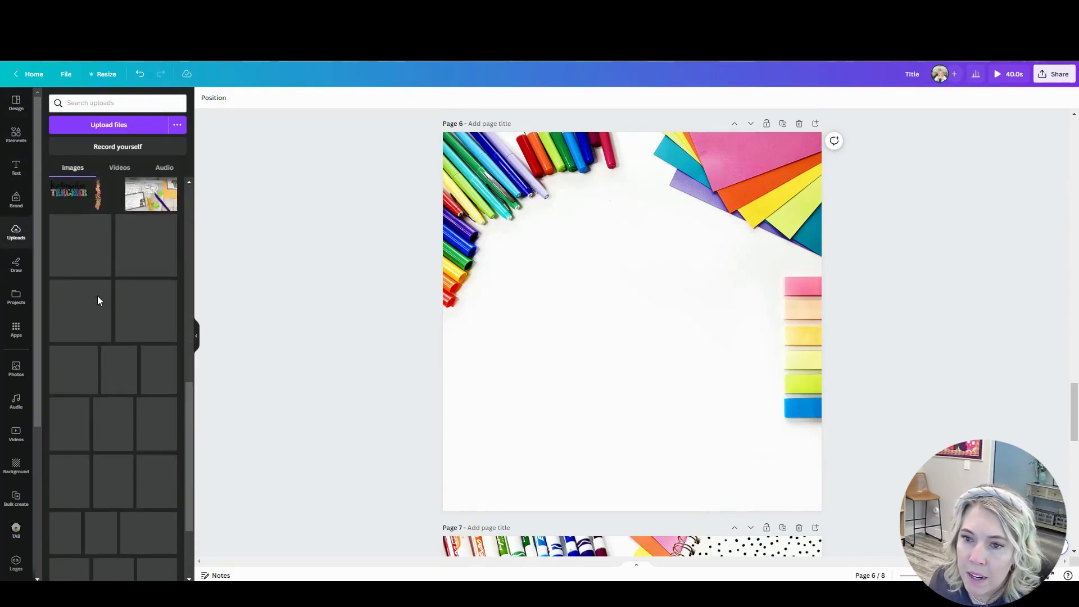
scroll(136, 336, down, 3)
scroll(137, 337, down, 10)
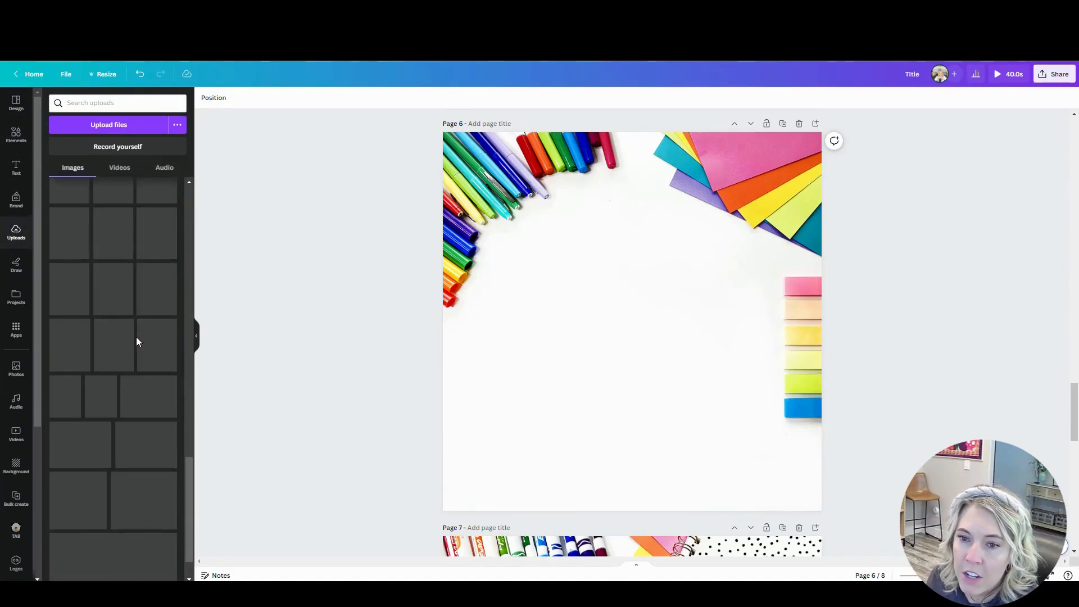
scroll(136, 340, down, 10)
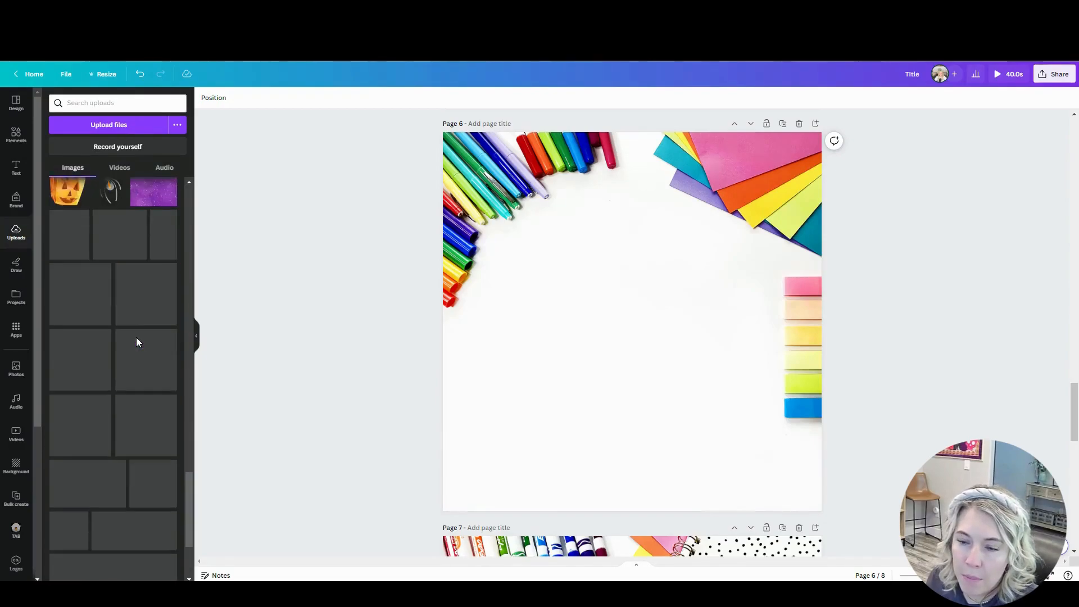
scroll(136, 350, down, 10)
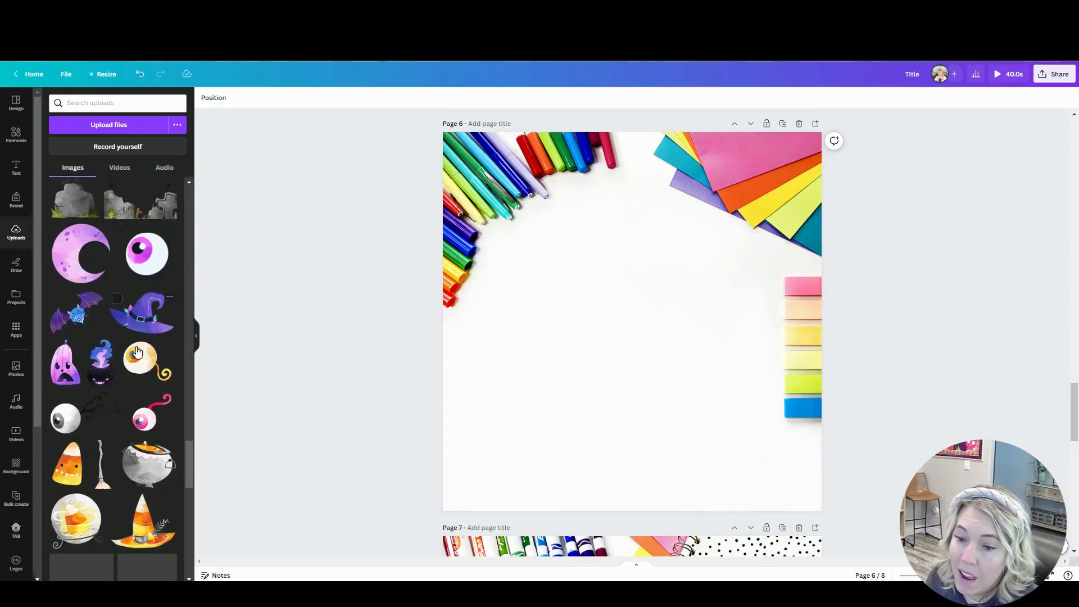
scroll(133, 343, down, 10)
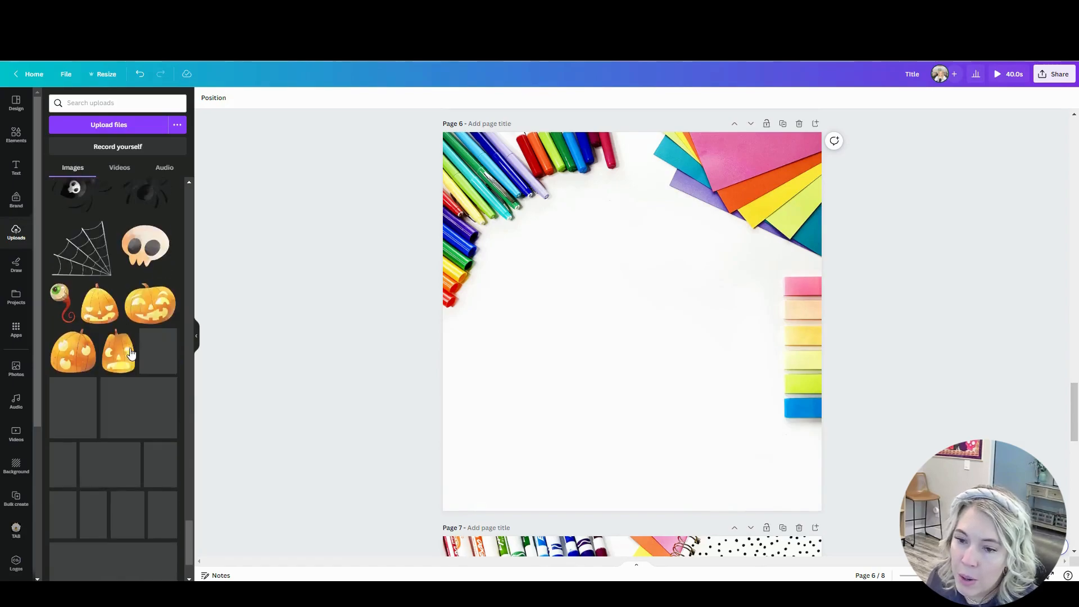
scroll(129, 343, down, 10)
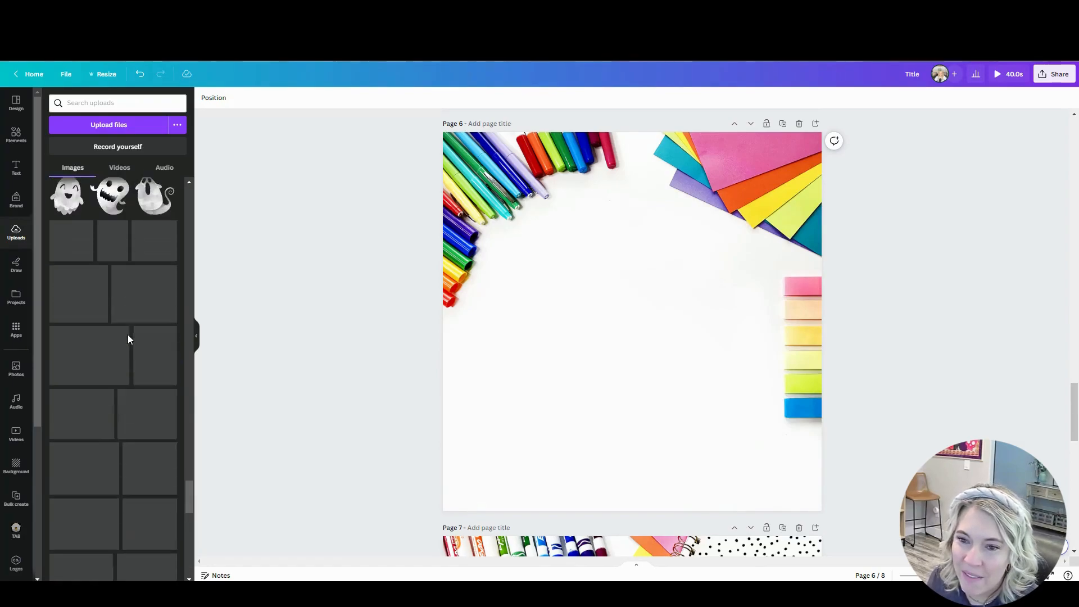
scroll(127, 351, down, 10)
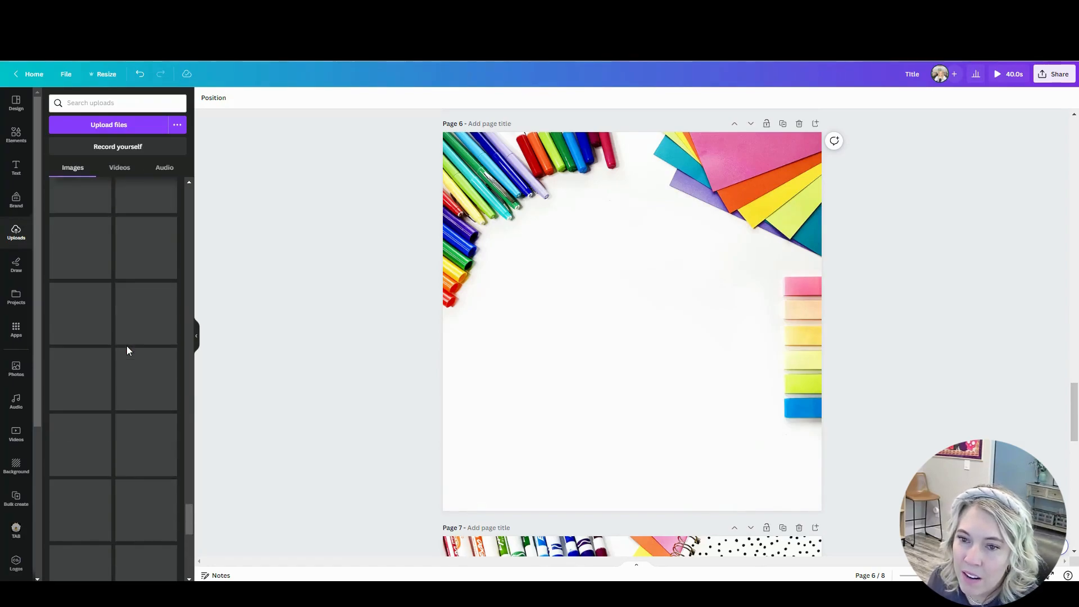
scroll(126, 354, down, 10)
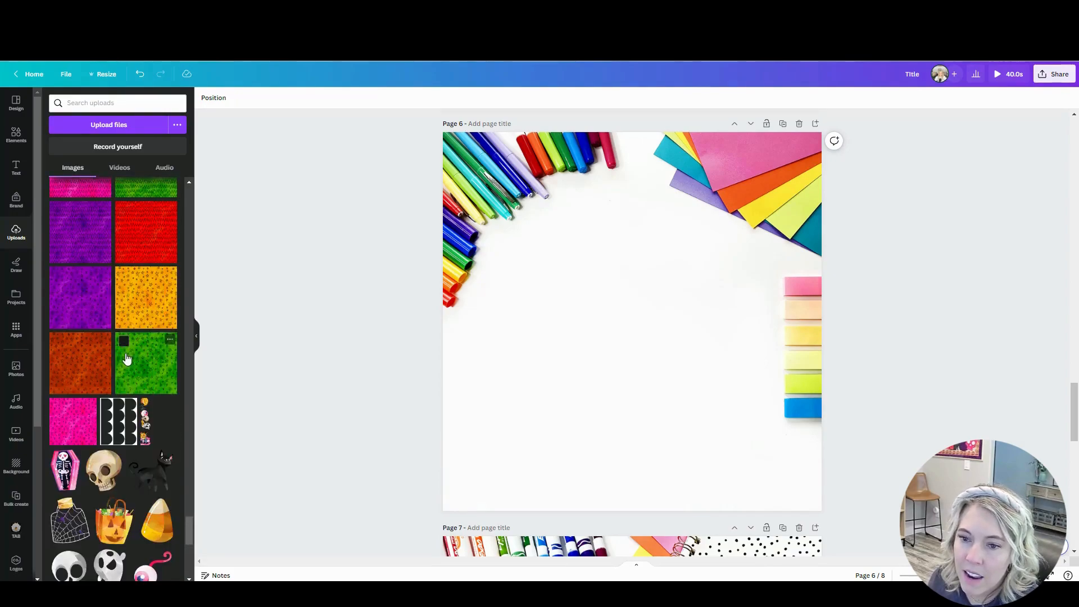
scroll(126, 362, down, 10)
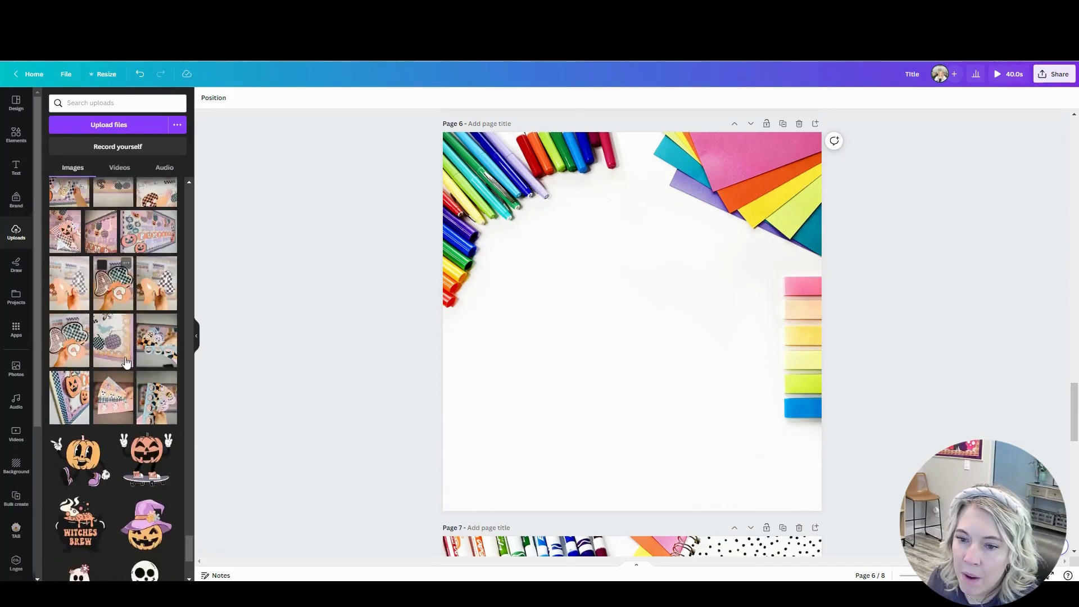
scroll(125, 365, down, 10)
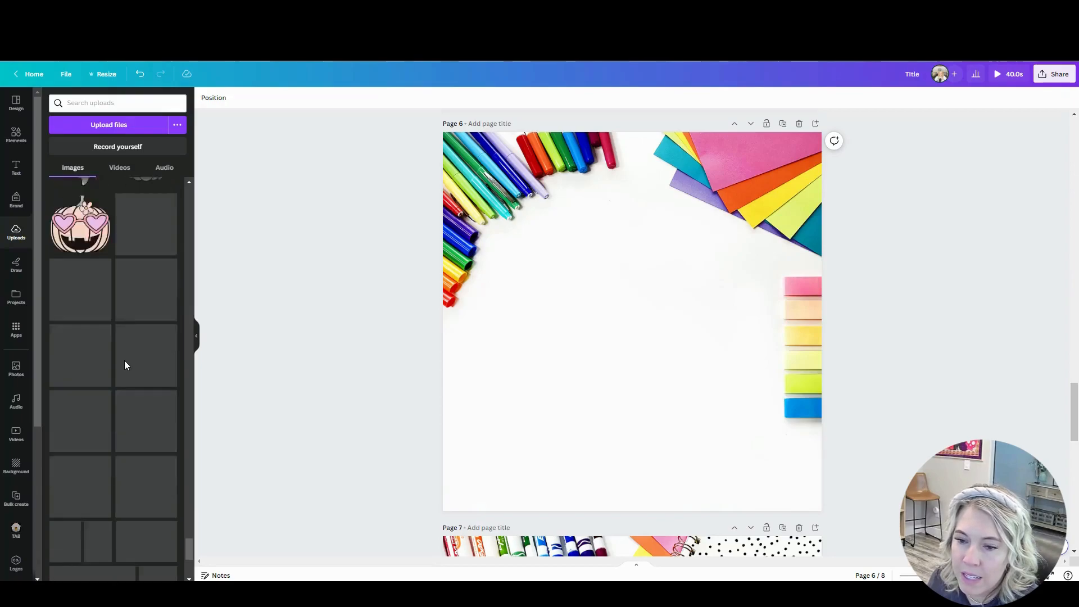
scroll(124, 365, down, 10)
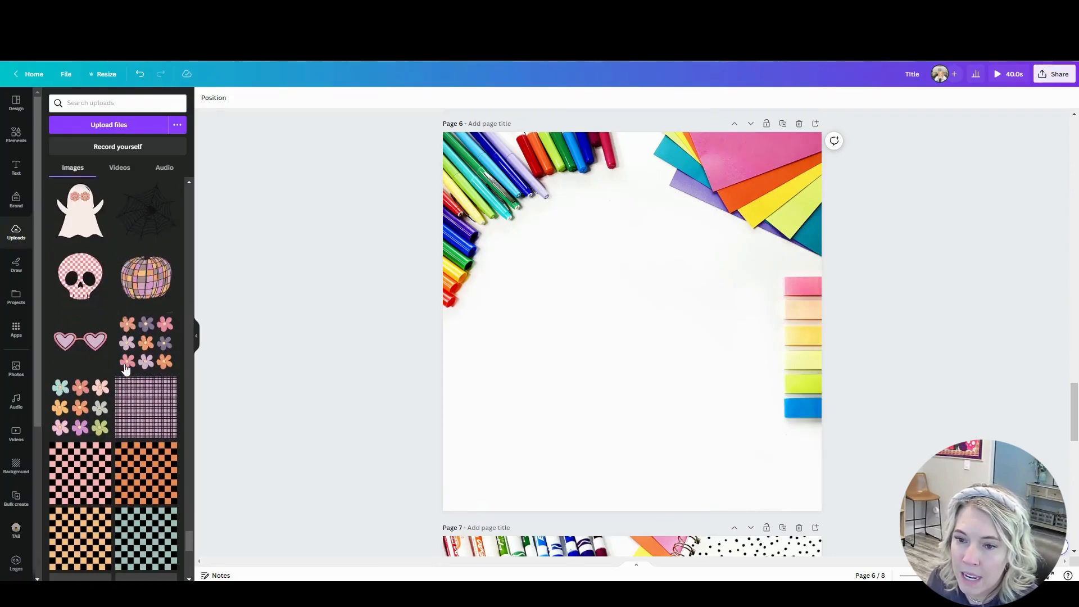
scroll(124, 362, down, 8)
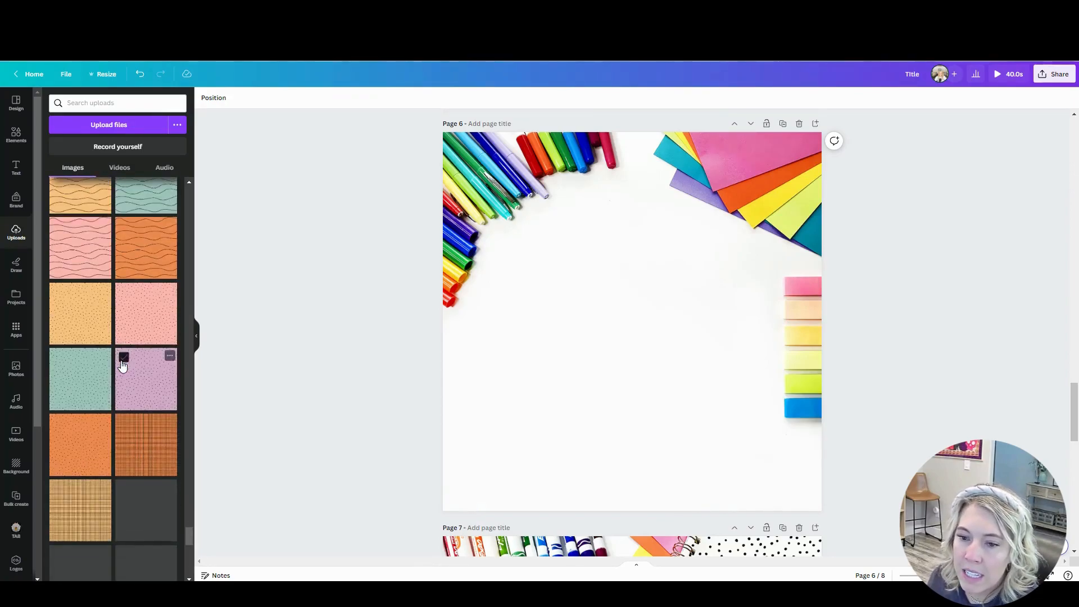
scroll(120, 362, down, 10)
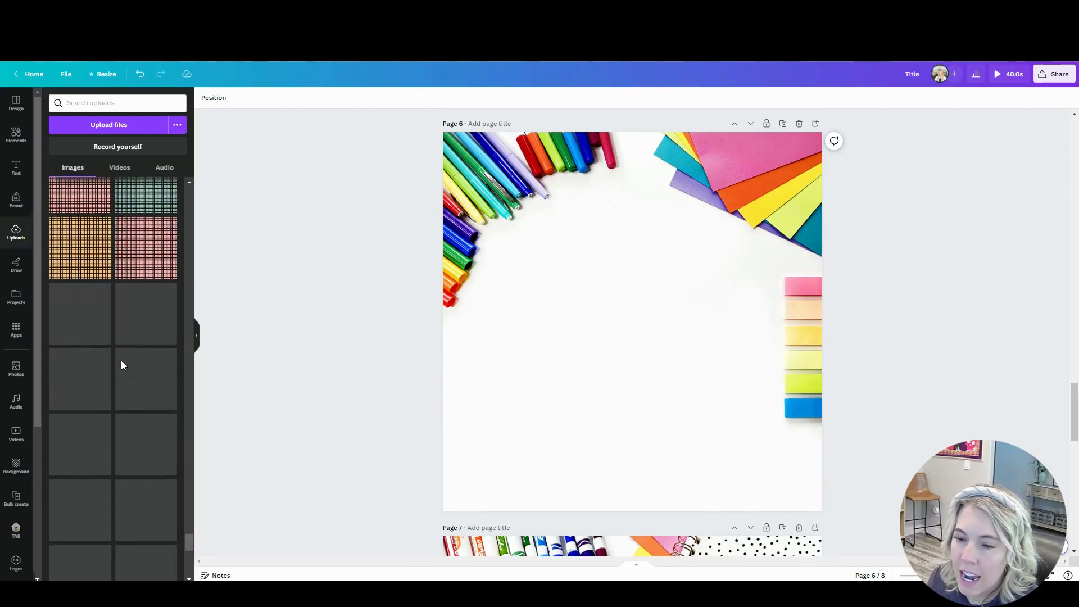
scroll(118, 370, down, 10)
scroll(114, 380, down, 10)
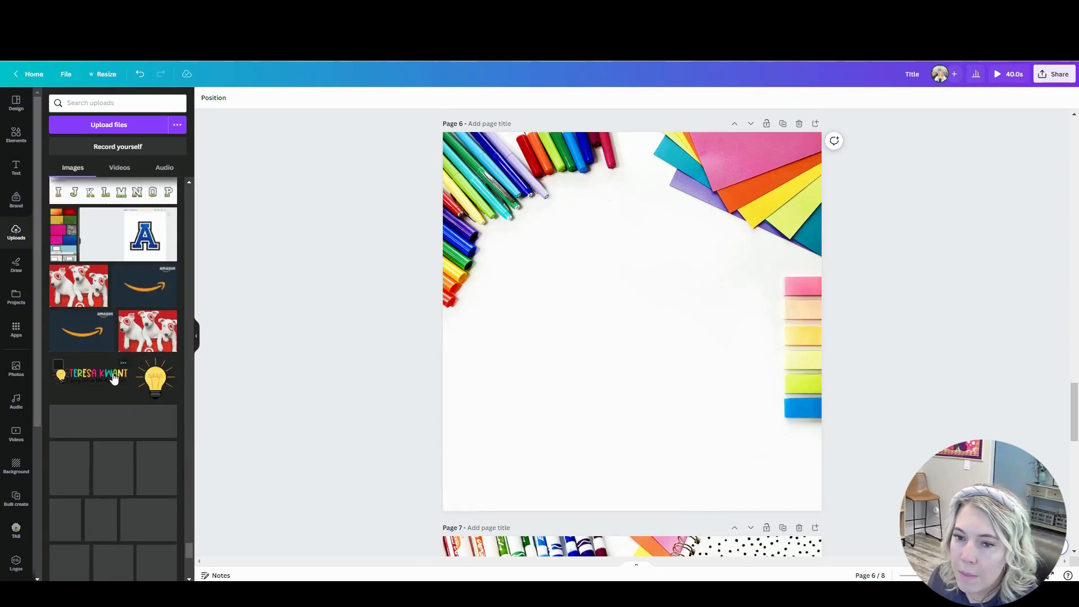
scroll(112, 373, down, 10)
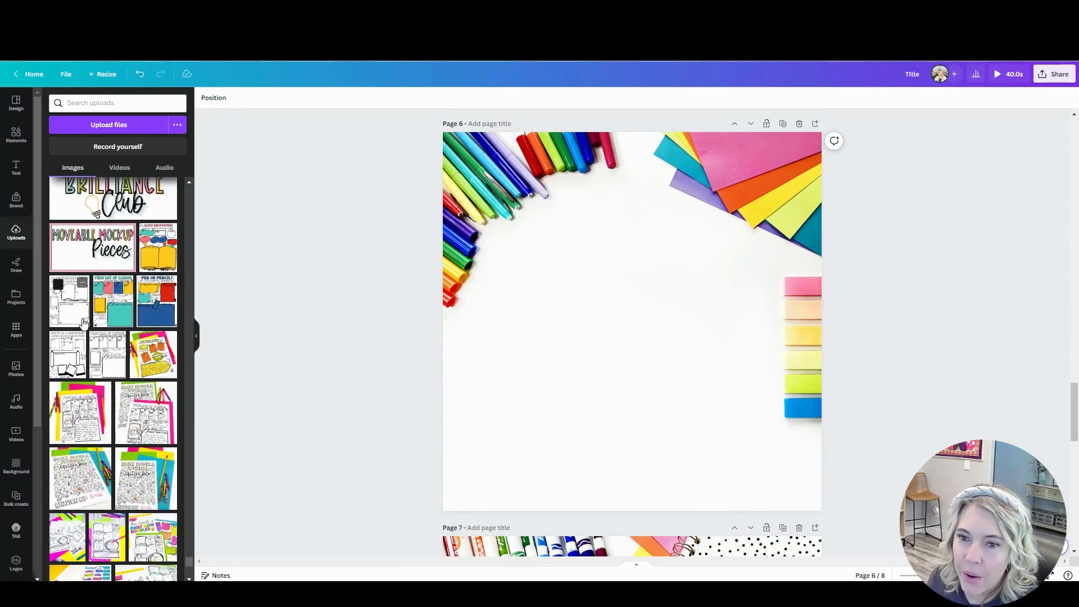
Add the Teacher Swap and First Day of School worksheets to page 6, and shrink the First Day of School sheet.
click(69, 301)
drag(578, 325, 579, 371)
drag(116, 356, 569, 388)
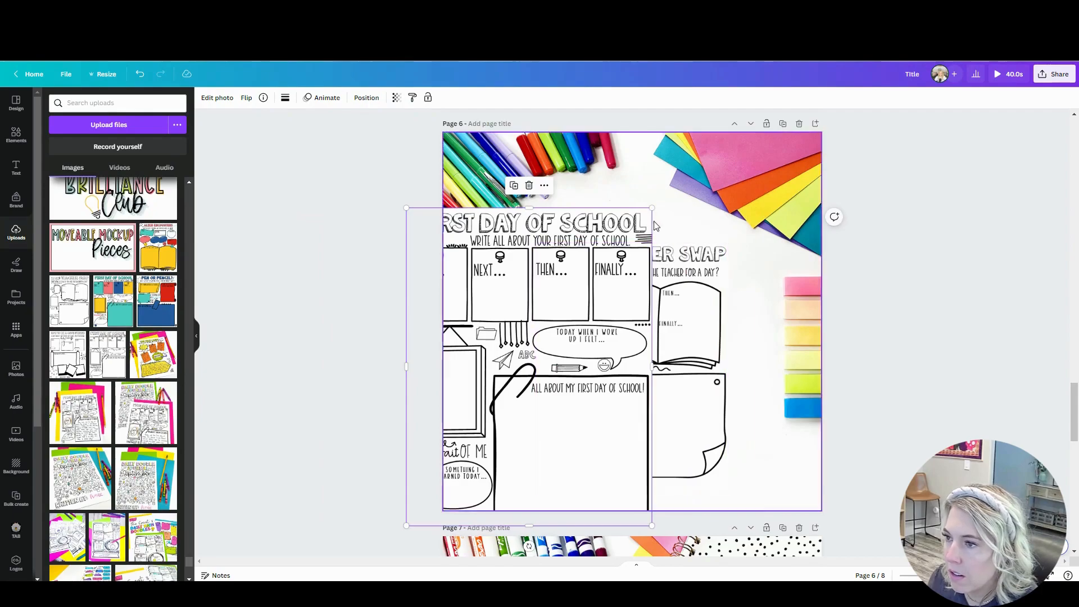
drag(652, 209, 613, 256)
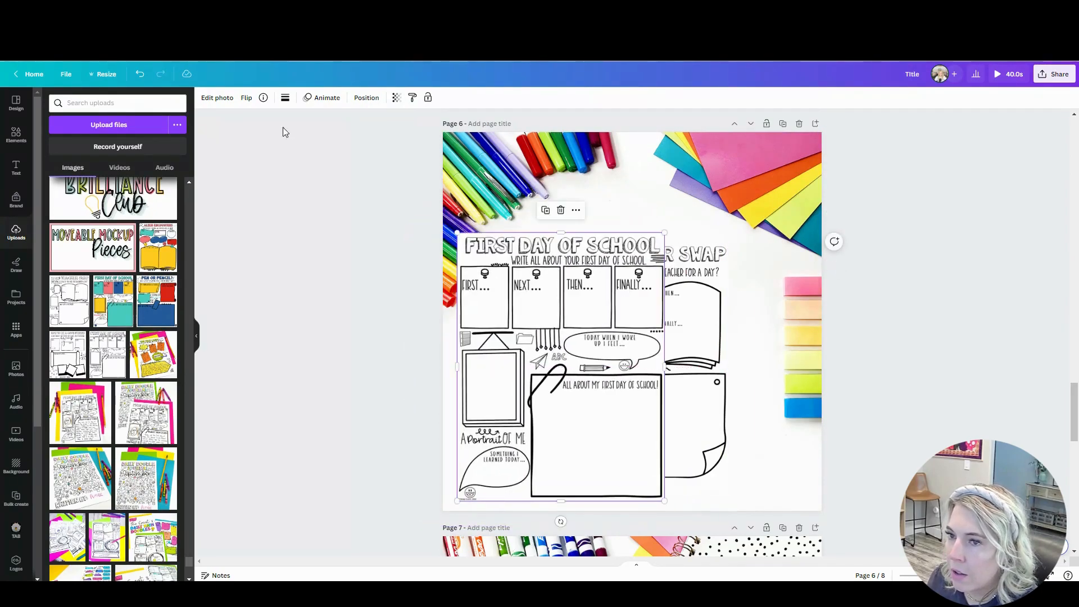
Apply a Drop shadow to both the First Day of School and Teacher Swap worksheets.
click(217, 98)
click(64, 333)
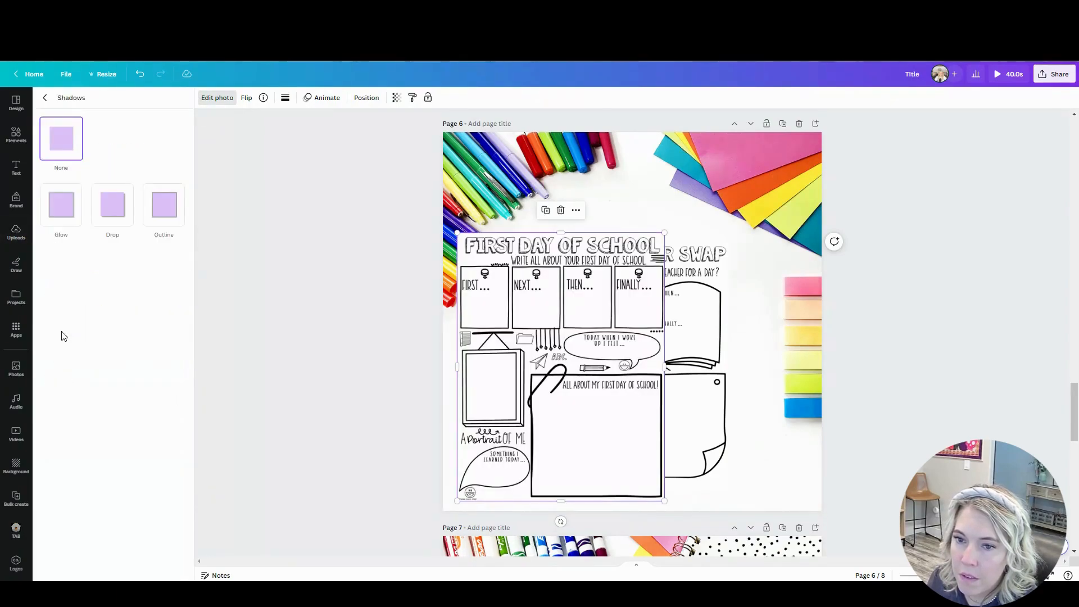
click(112, 205)
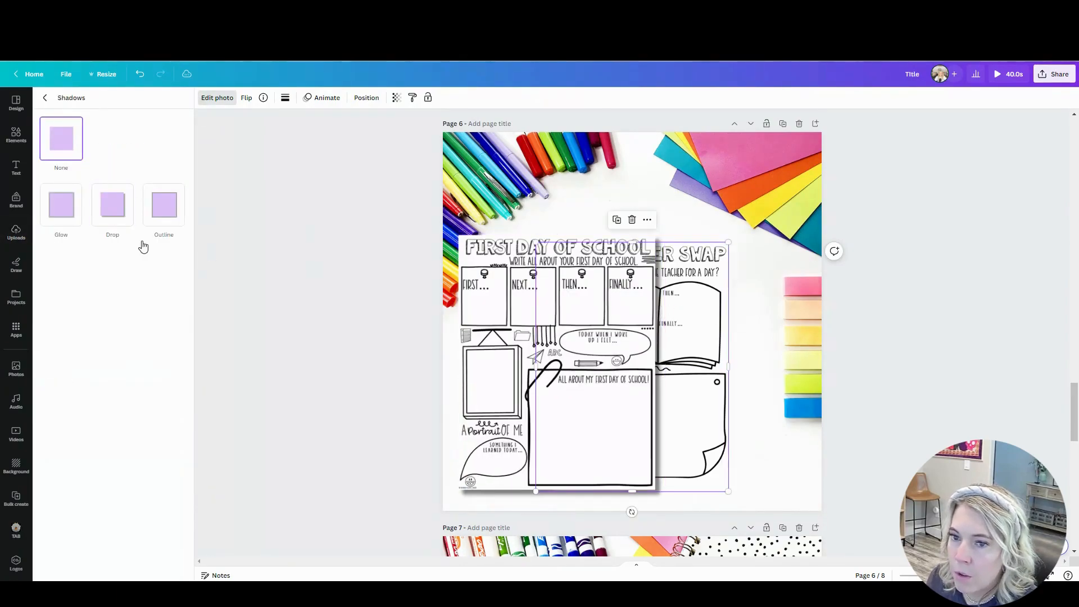
click(110, 219)
Tilt the Teacher Swap worksheet clockwise behind the First Day of School sheet, and shift the front sheet right and down.
drag(694, 328, 736, 347)
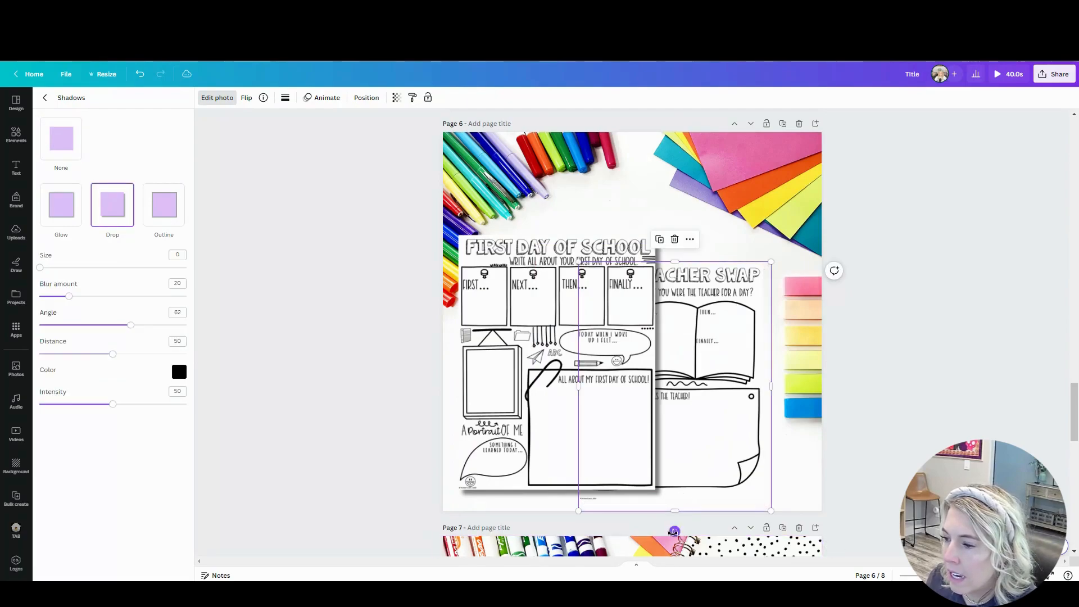
drag(674, 531, 626, 504)
drag(742, 380, 722, 350)
drag(521, 356, 552, 394)
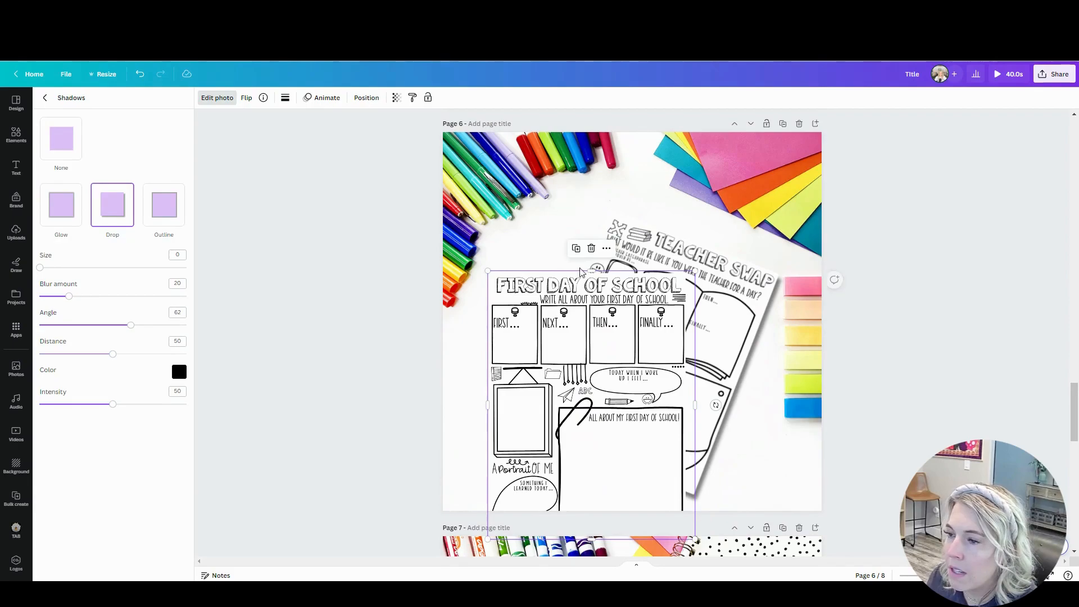
Search the elements for "paper" and place a large crumpled white paper graphic over the worksheets on page 6.
click(16, 103)
click(15, 135)
click(77, 102)
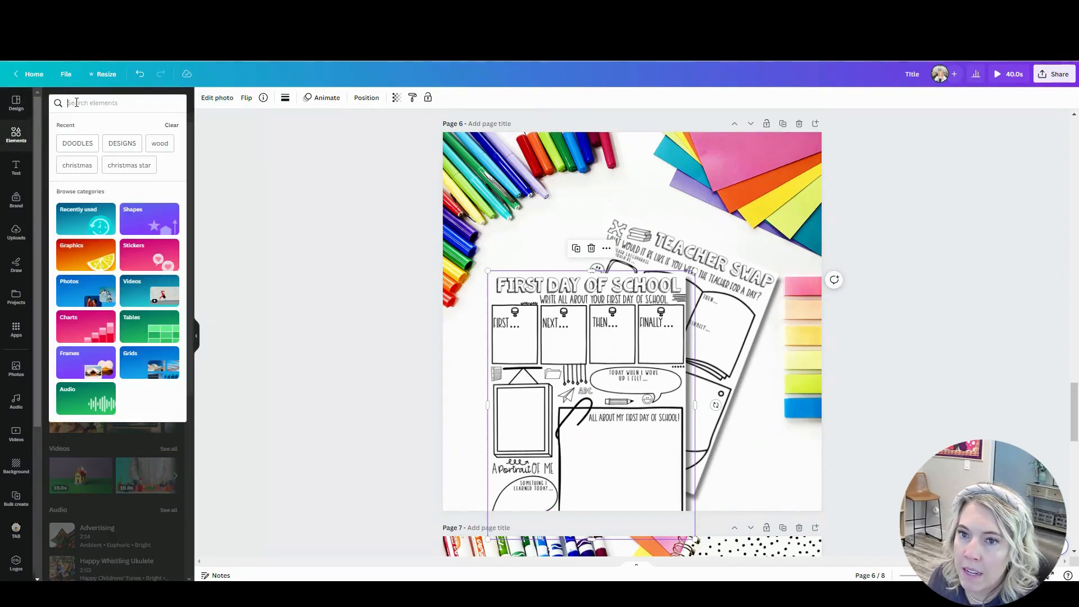
text(p)
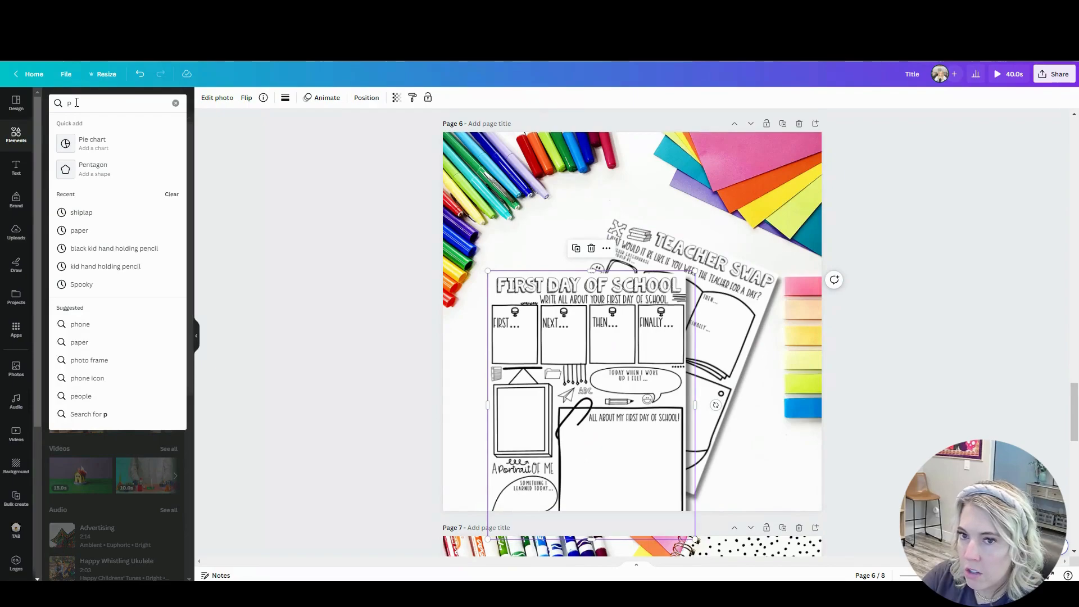
text(aper)
key(Return)
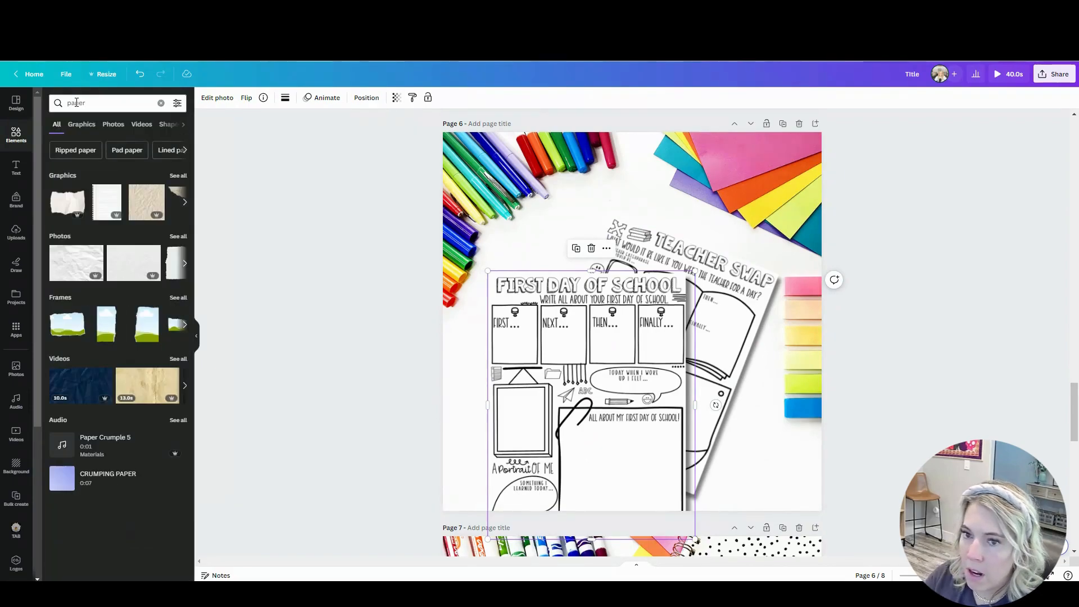
click(178, 176)
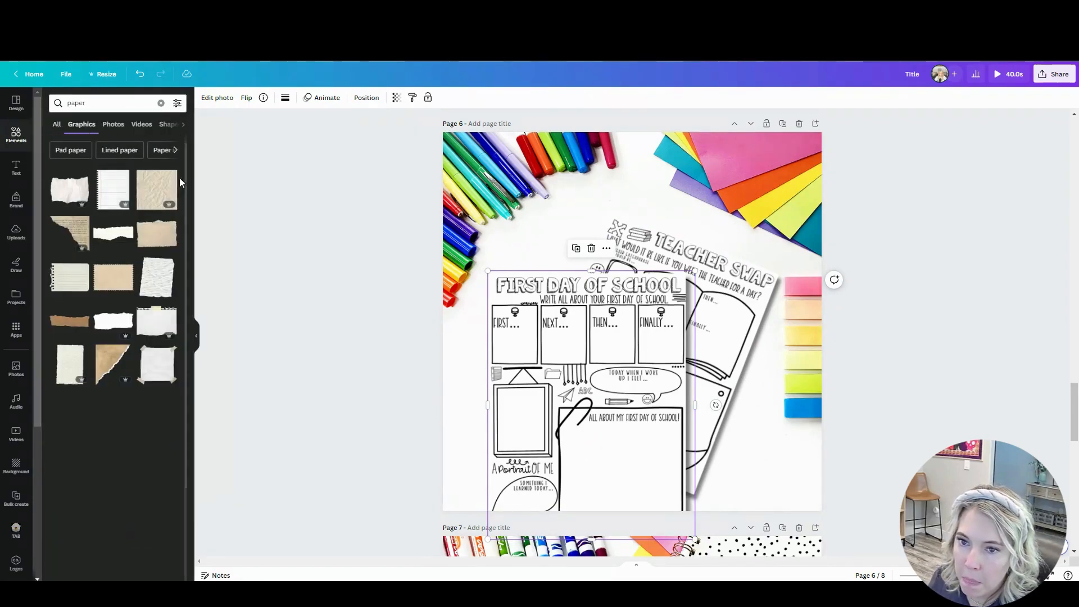
scroll(141, 277, down, 2)
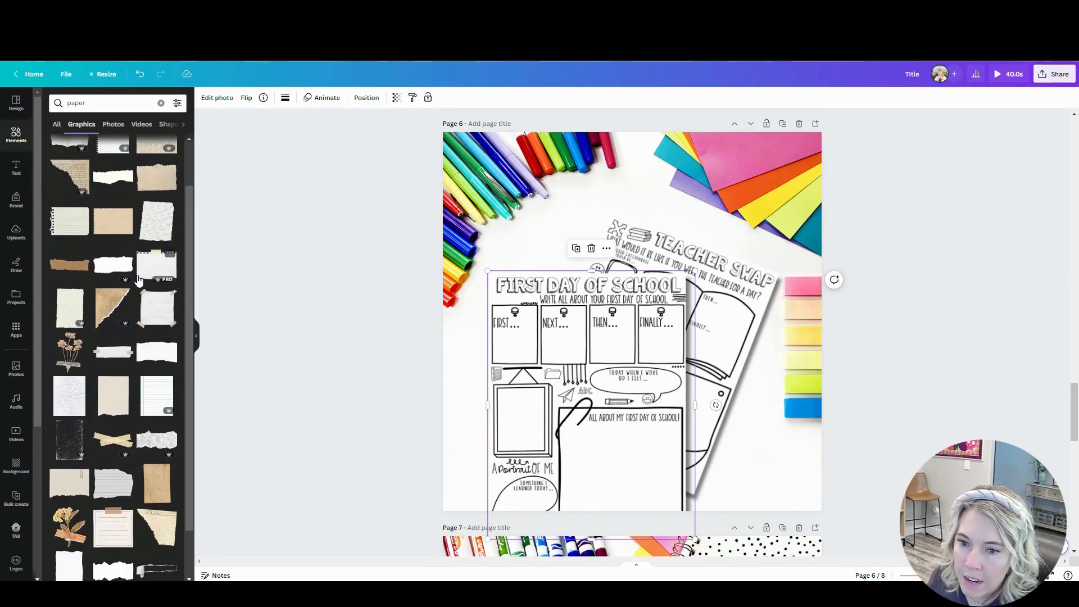
click(69, 340)
drag(663, 288, 661, 333)
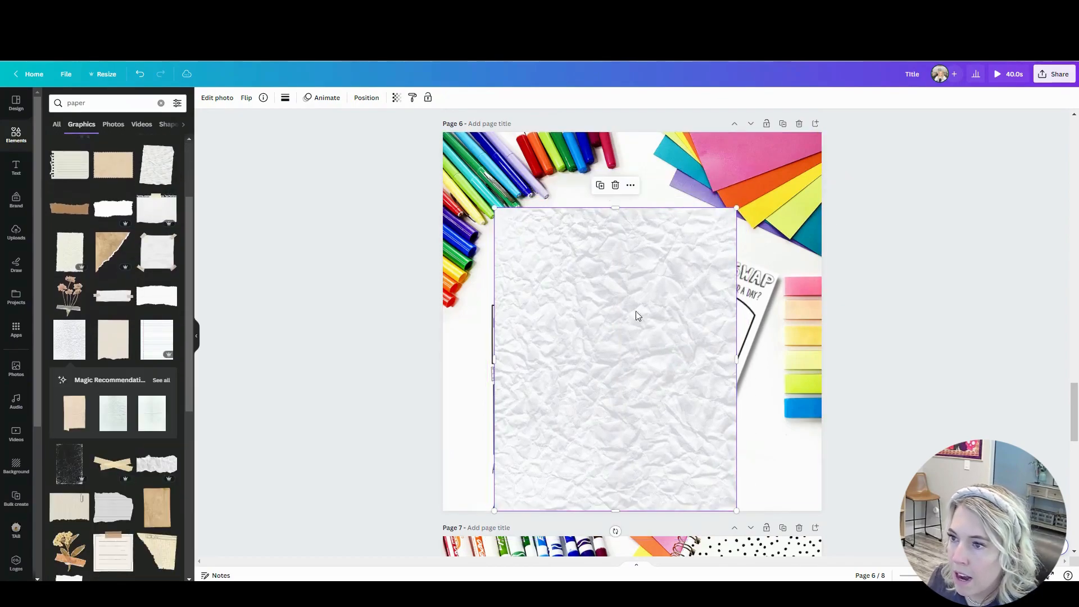
Recolor the crumpled paper with the Cherry Duotone effect.
click(213, 99)
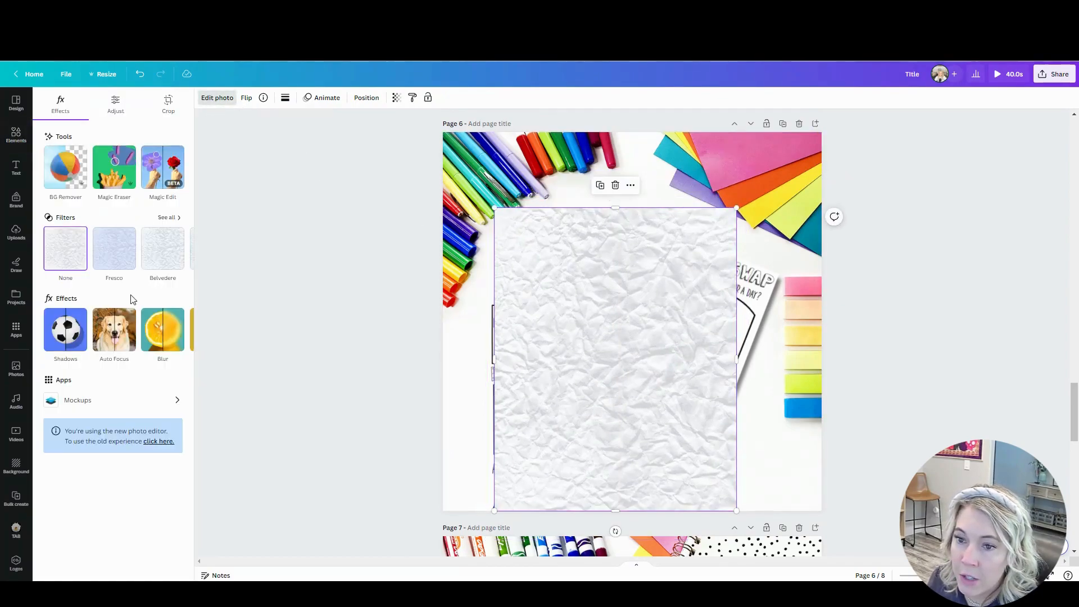
click(181, 249)
click(181, 249)
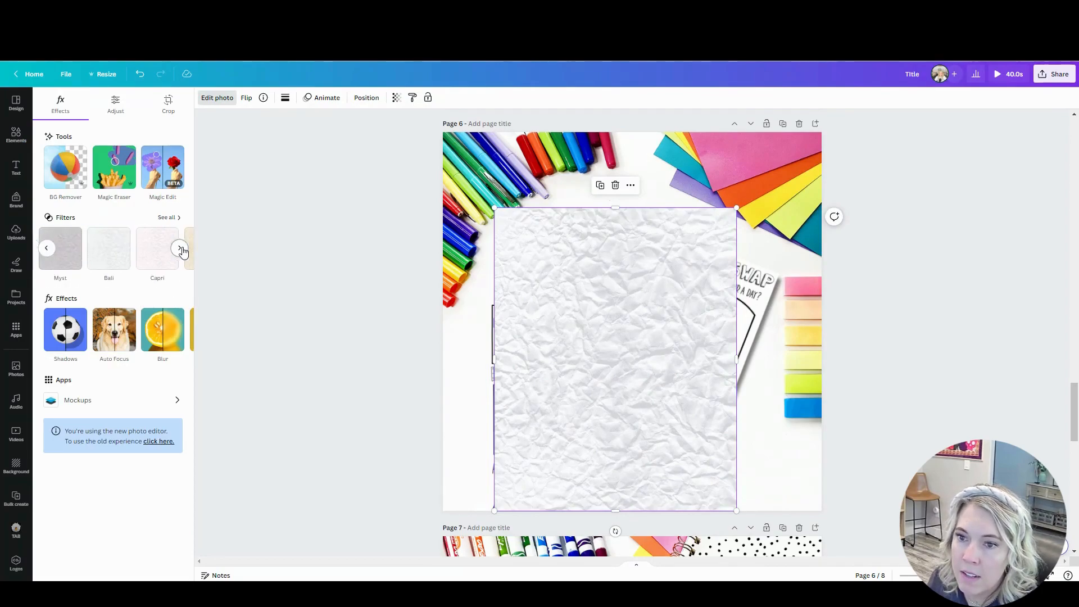
click(180, 330)
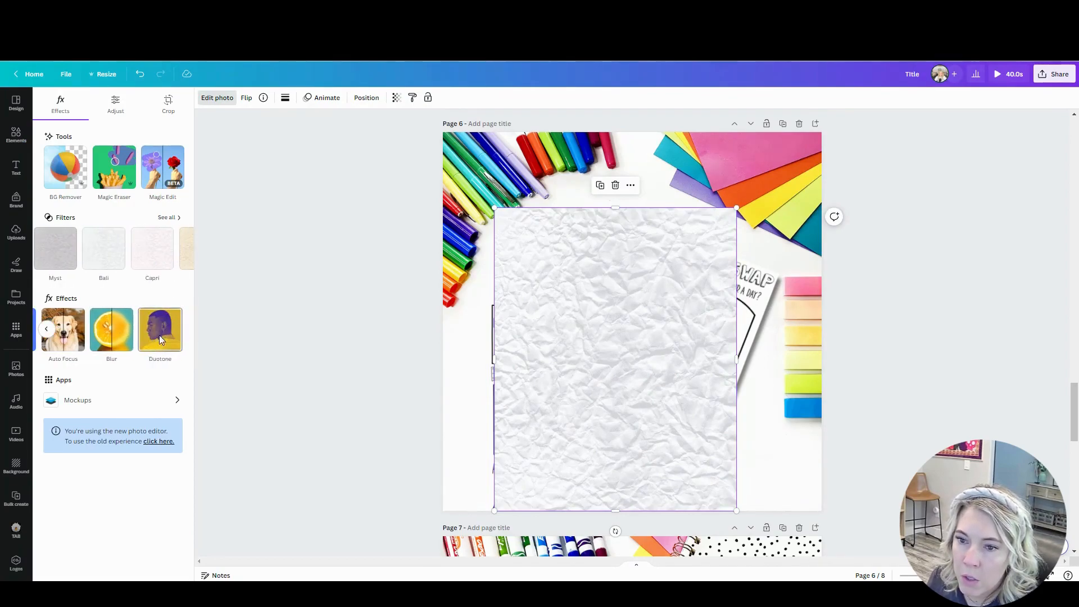
click(160, 339)
click(109, 204)
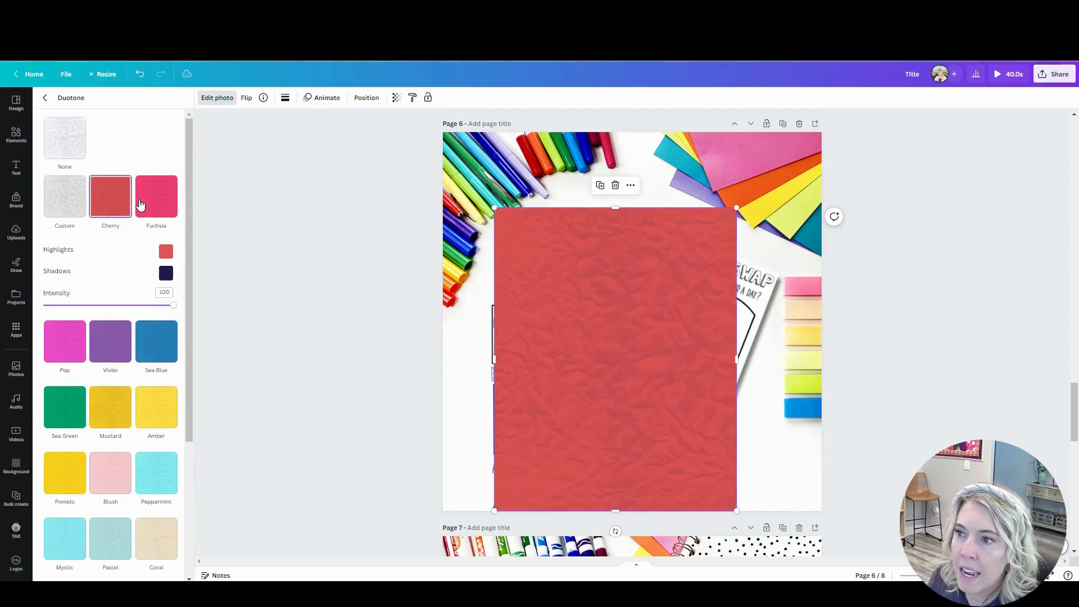
Try the Fuchsia and Sea Green duotones on the crumpled paper, returning to Cherry.
click(150, 205)
click(128, 206)
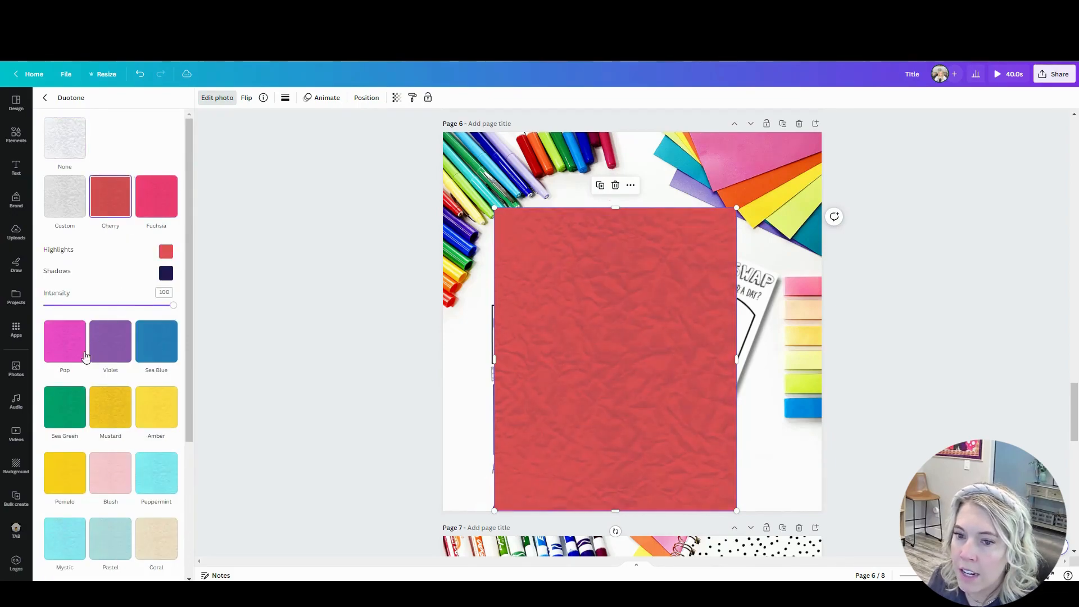
click(57, 404)
click(108, 200)
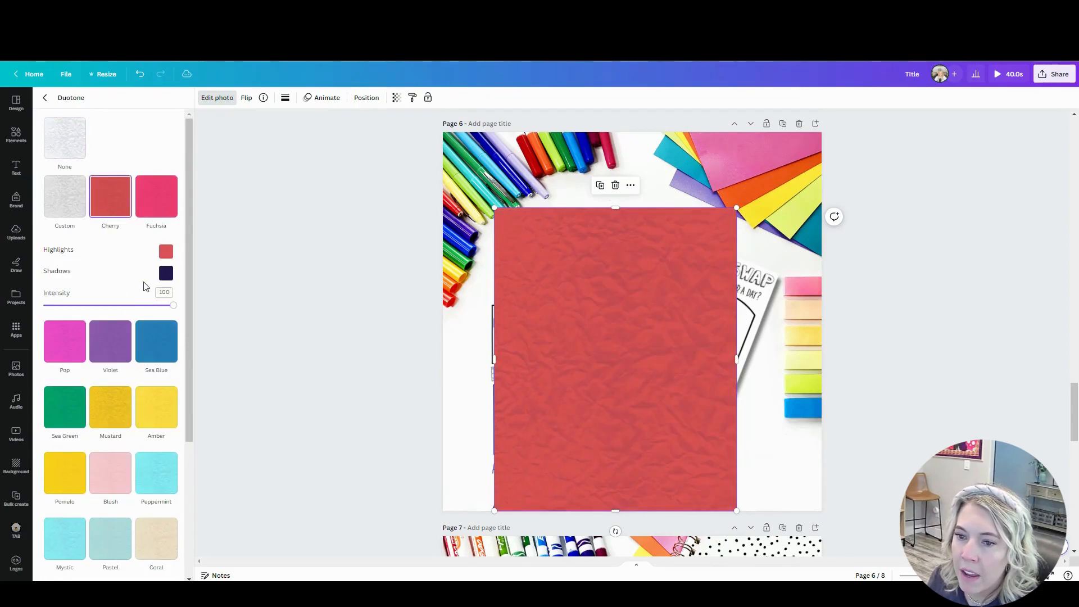
Open the highlights color of the crumpled paper's Cherry duotone, leaving it as it is.
click(164, 258)
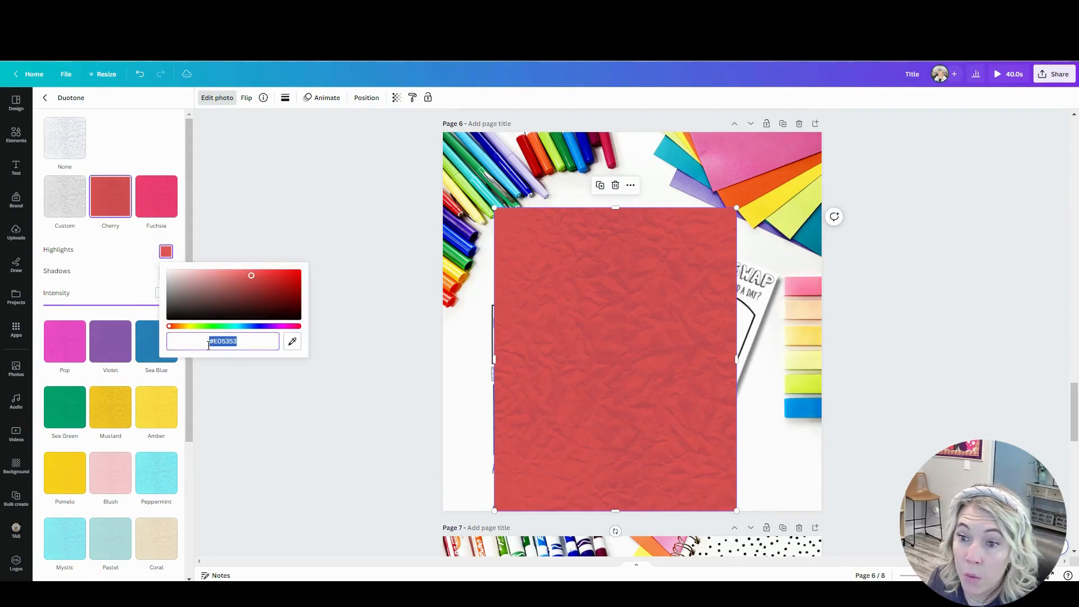
click(106, 276)
Shift the red crumpled paper slightly right and down, send it to the back, and send the school-supplies background behind it.
mouse_move(528, 298)
mouse_down()
mouse_move(549, 373)
mouse_move(551, 219)
mouse_move(564, 356)
mouse_move(535, 298)
mouse_up()
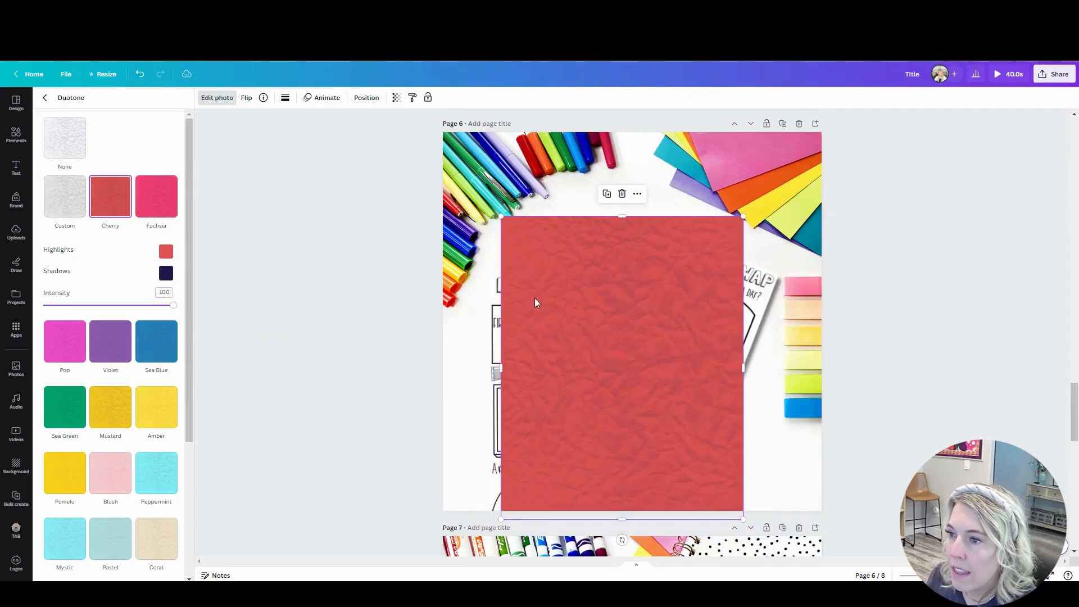
right_click(535, 299)
mouse_move(555, 406)
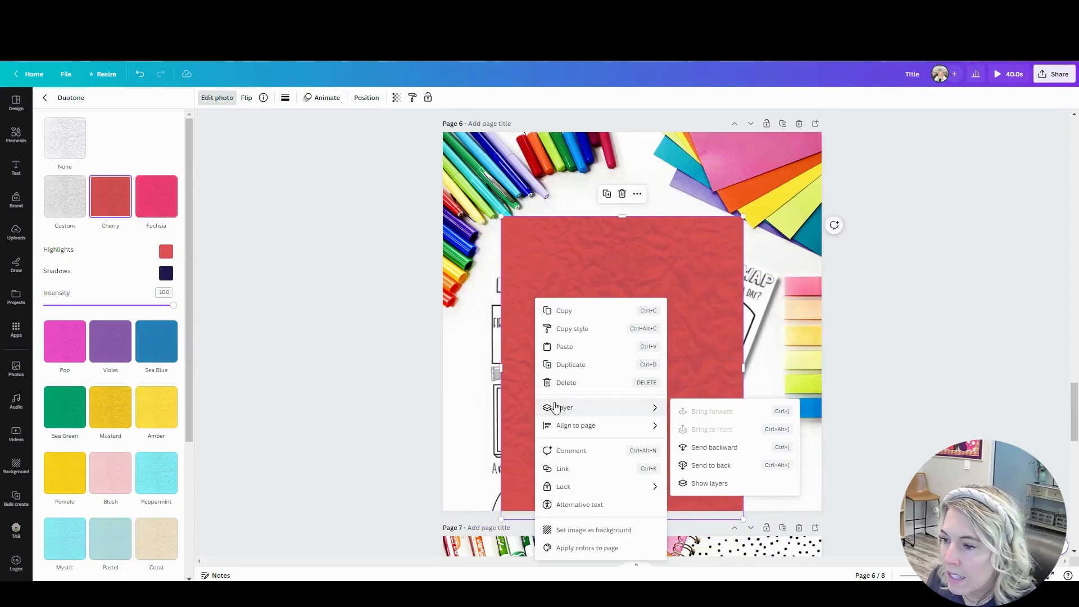
click(707, 471)
click(892, 433)
click(788, 205)
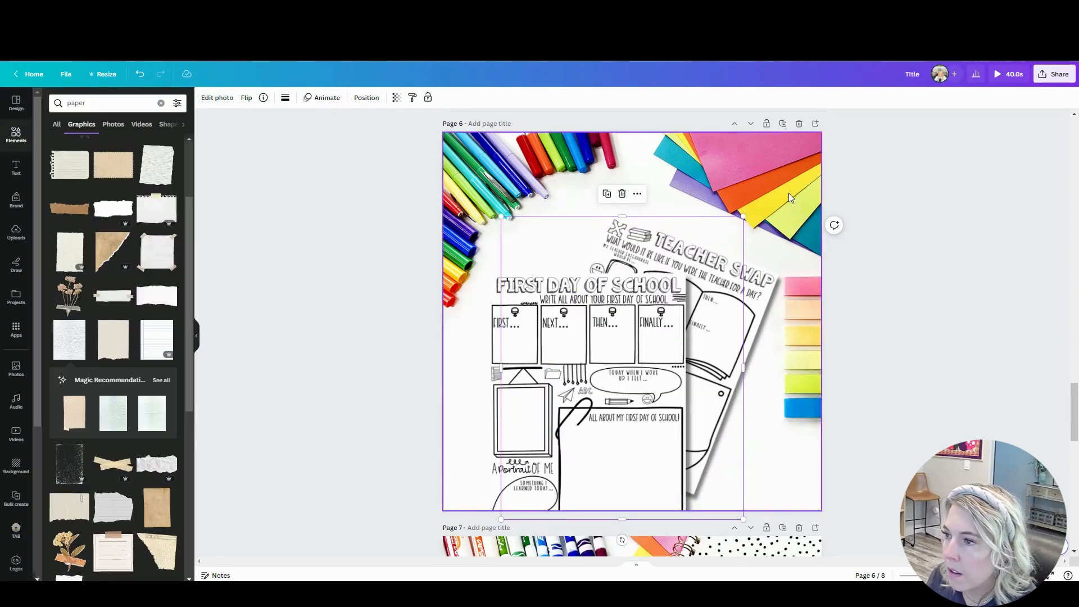
right_click(790, 201)
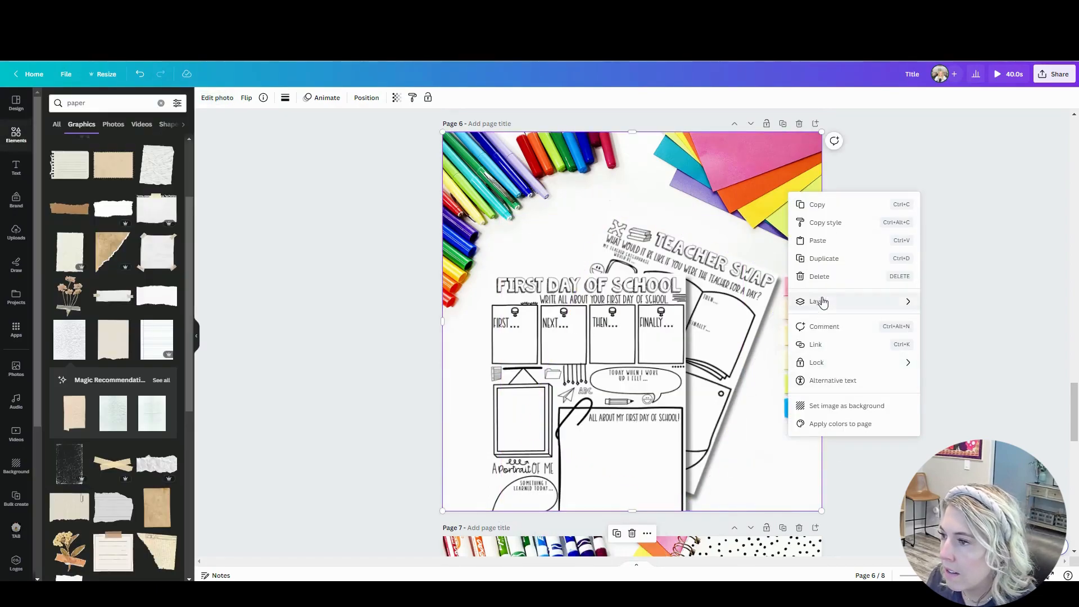
mouse_move(822, 304)
click(976, 358)
Move the Teacher Swap worksheet up and left and the First Day of School worksheet left and down over the red paper.
click(716, 279)
drag(716, 279, 730, 290)
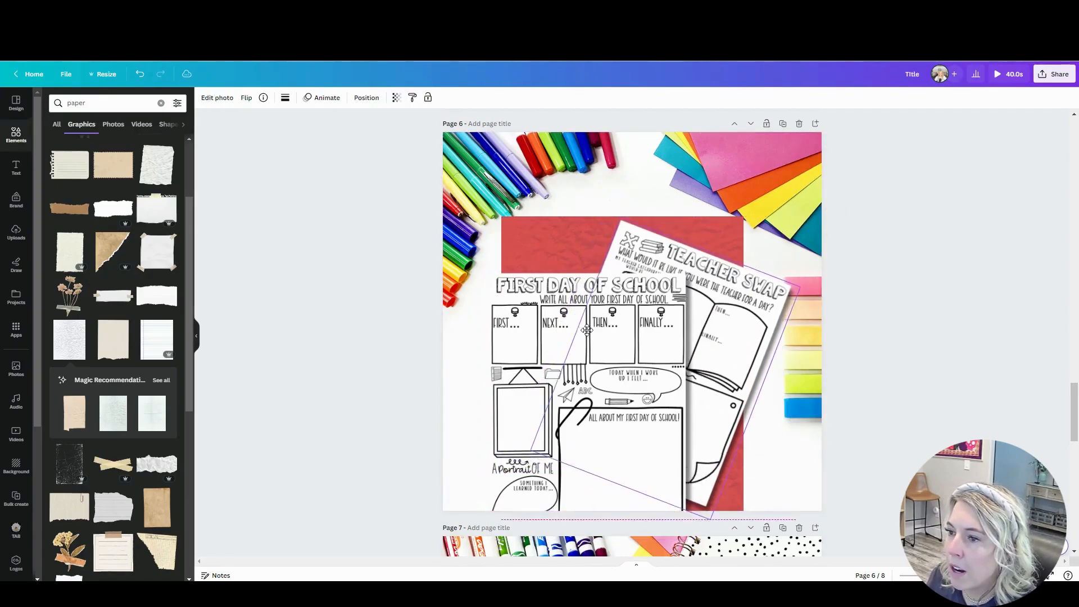
drag(527, 316, 506, 325)
drag(717, 282, 680, 260)
click(413, 312)
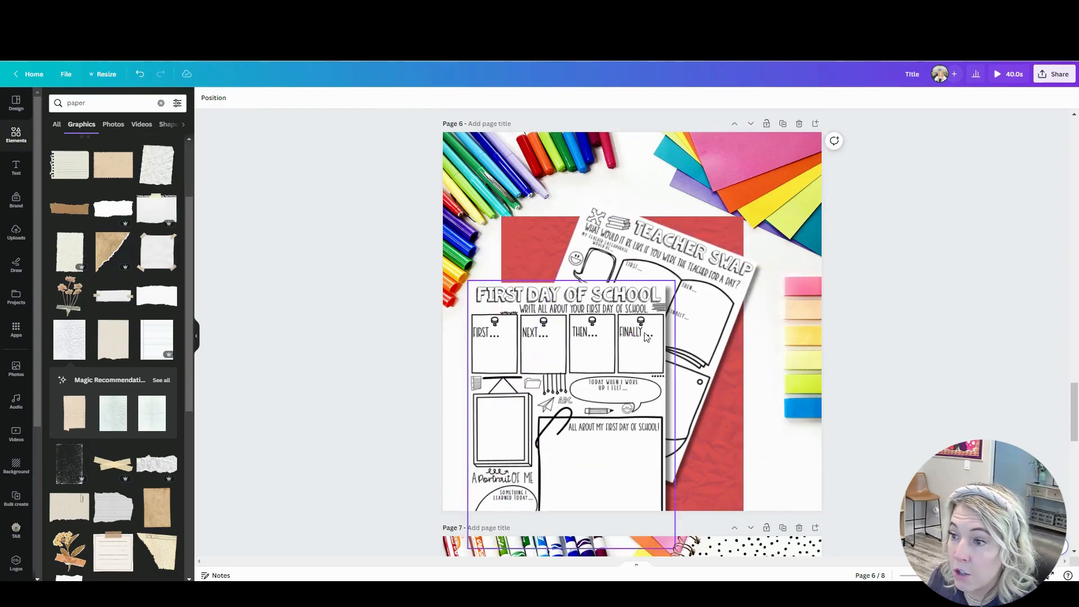
Try the Outline shadow on the First Day of School worksheet, apply Glow instead, and nudge the sheet slightly.
click(611, 345)
click(230, 104)
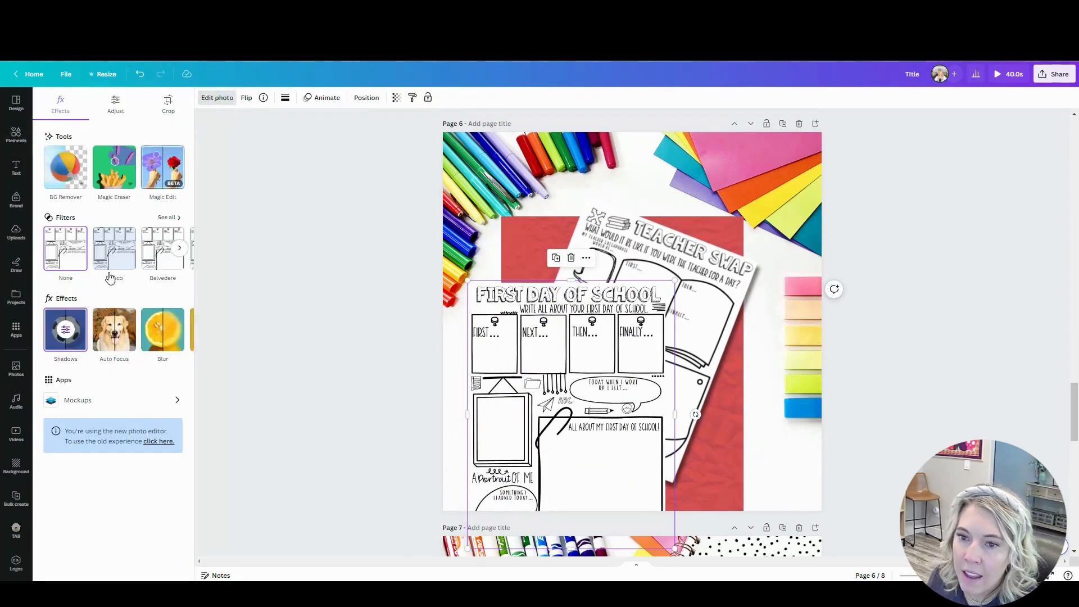
click(66, 329)
click(161, 210)
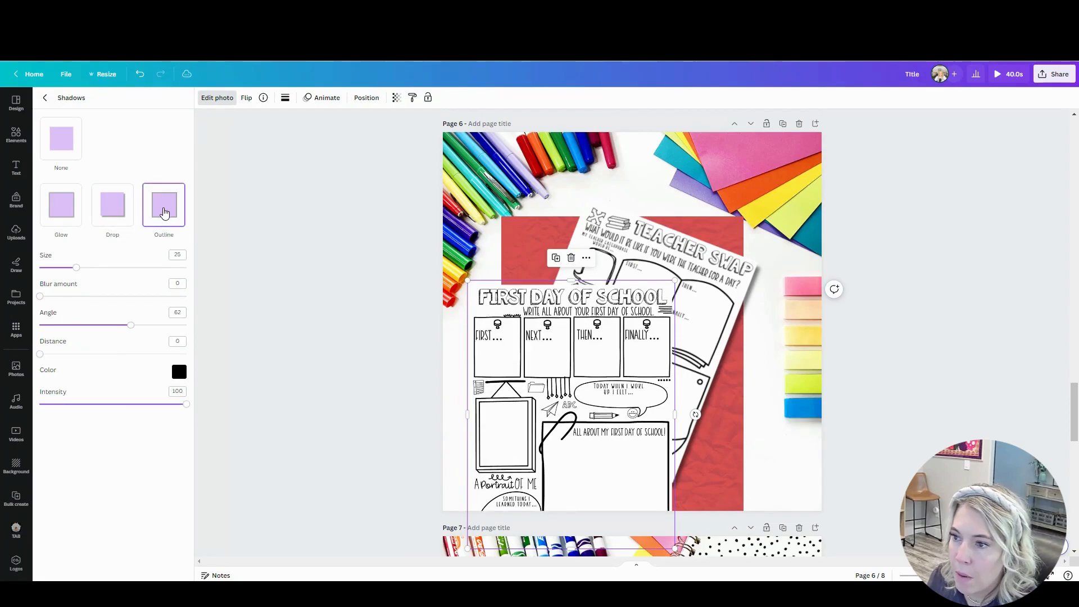
click(62, 207)
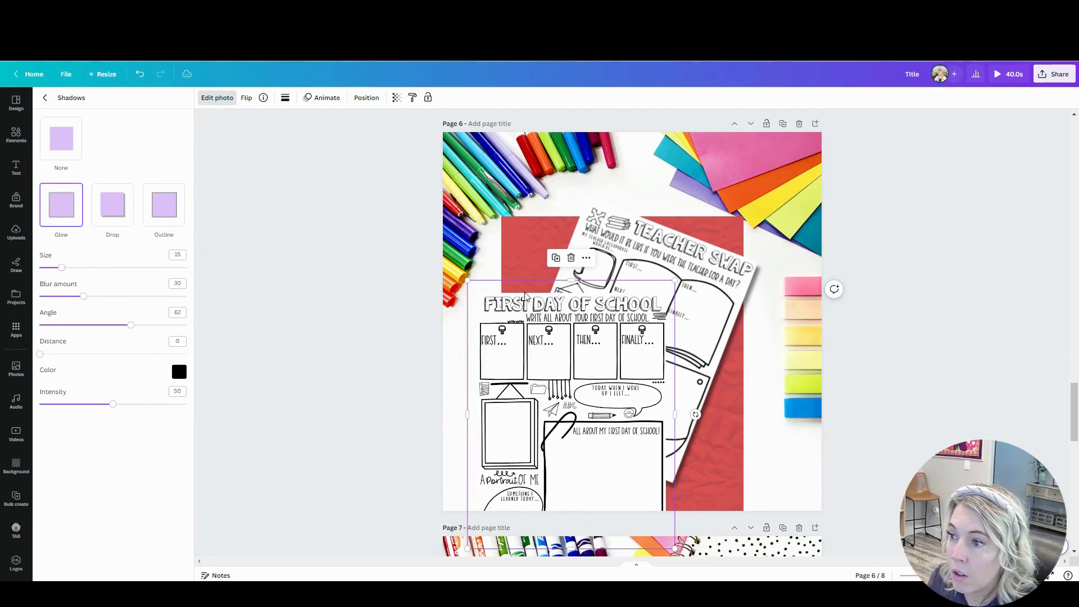
click(345, 299)
drag(562, 359, 559, 363)
Move the Teacher Swap worksheet up slightly and change its shadow to Glow.
click(719, 274)
drag(718, 274, 718, 264)
click(206, 98)
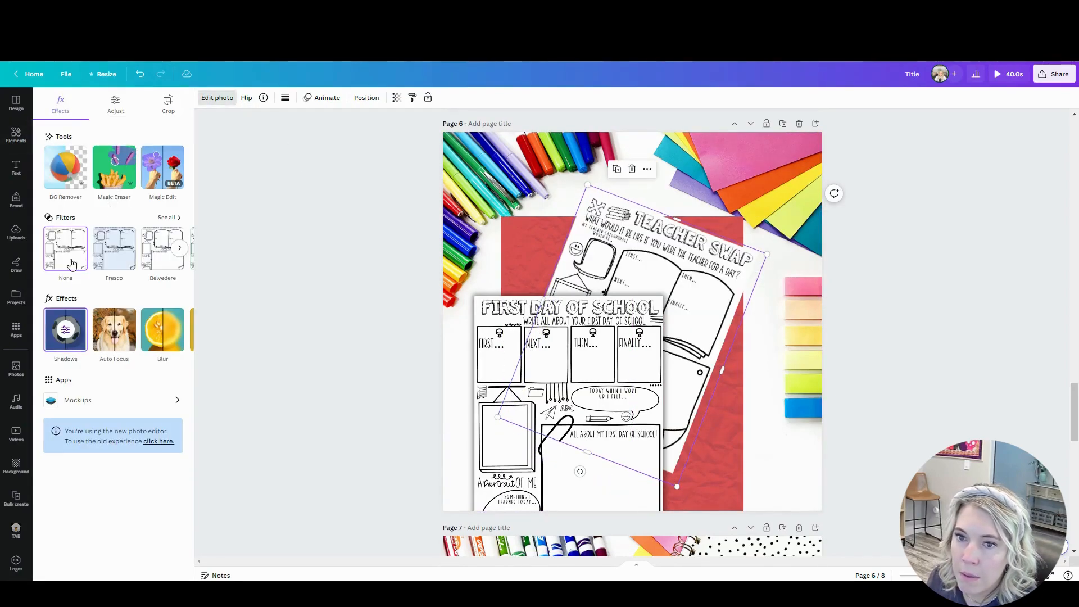
click(69, 342)
click(60, 227)
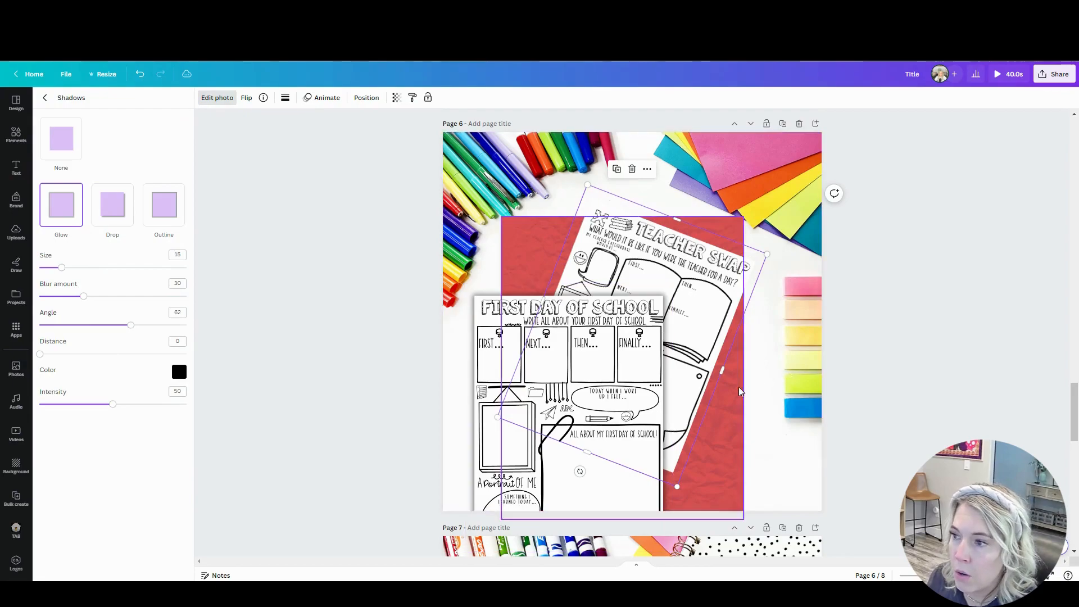
click(902, 380)
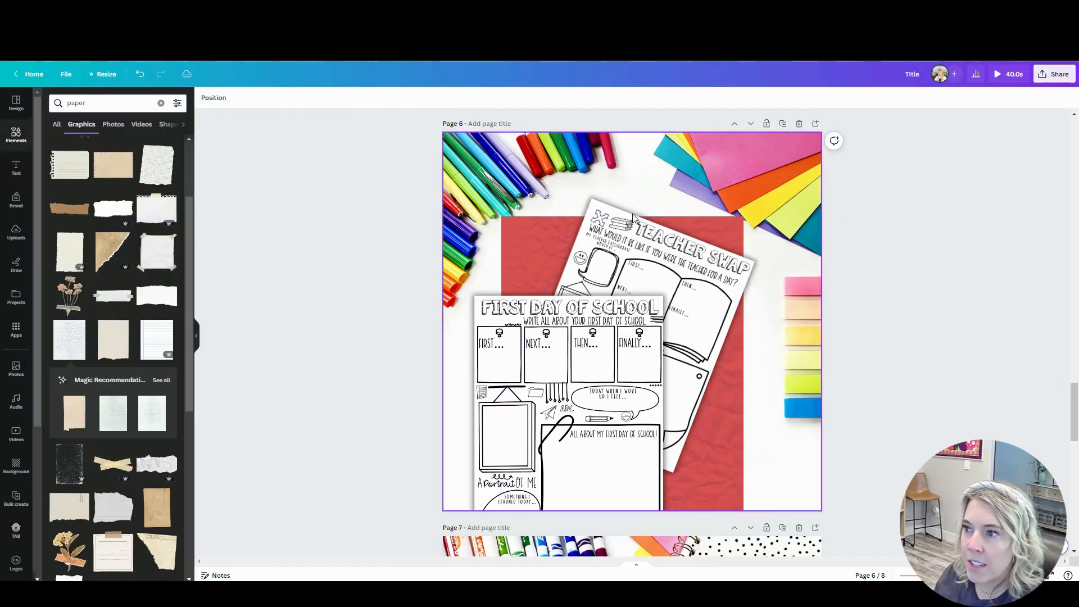
Look over the backgrounds on pages 7 and 8 and the cover on page 6.
scroll(668, 204, down, 7)
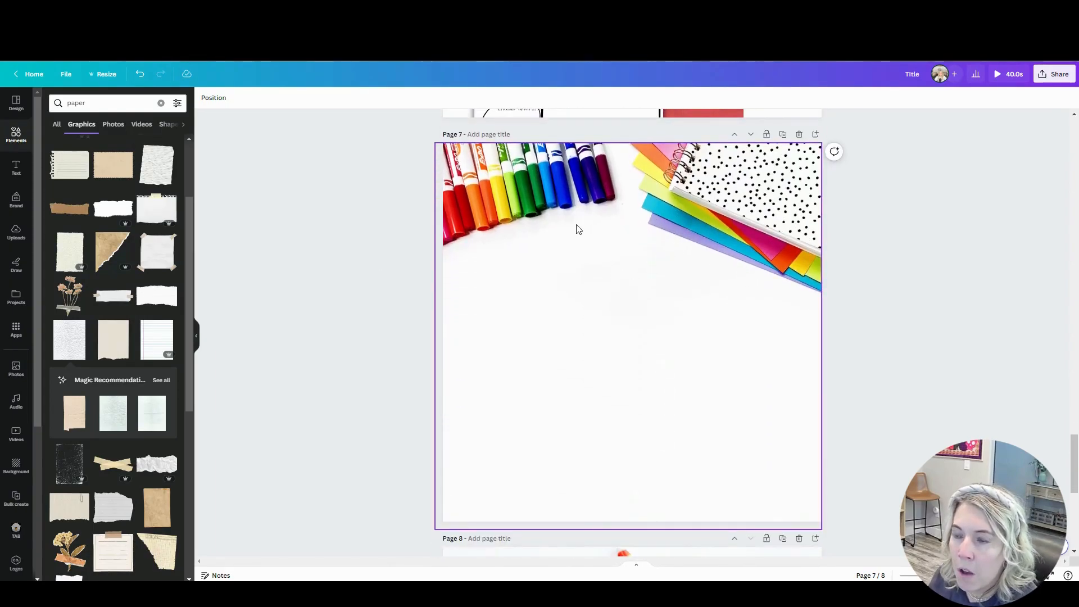
scroll(577, 229, down, 7)
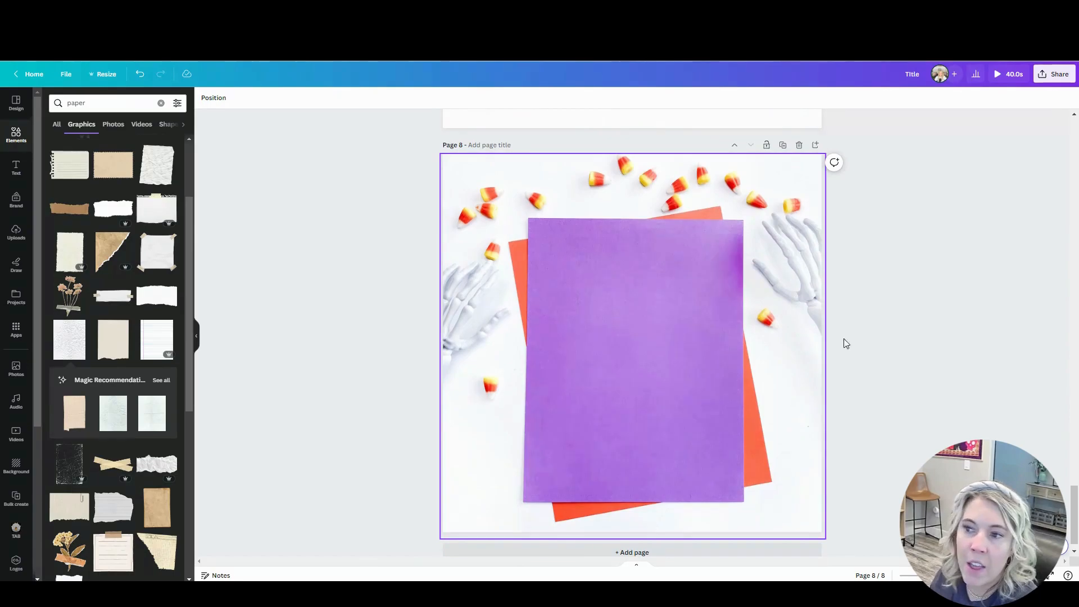
scroll(839, 341, up, 8)
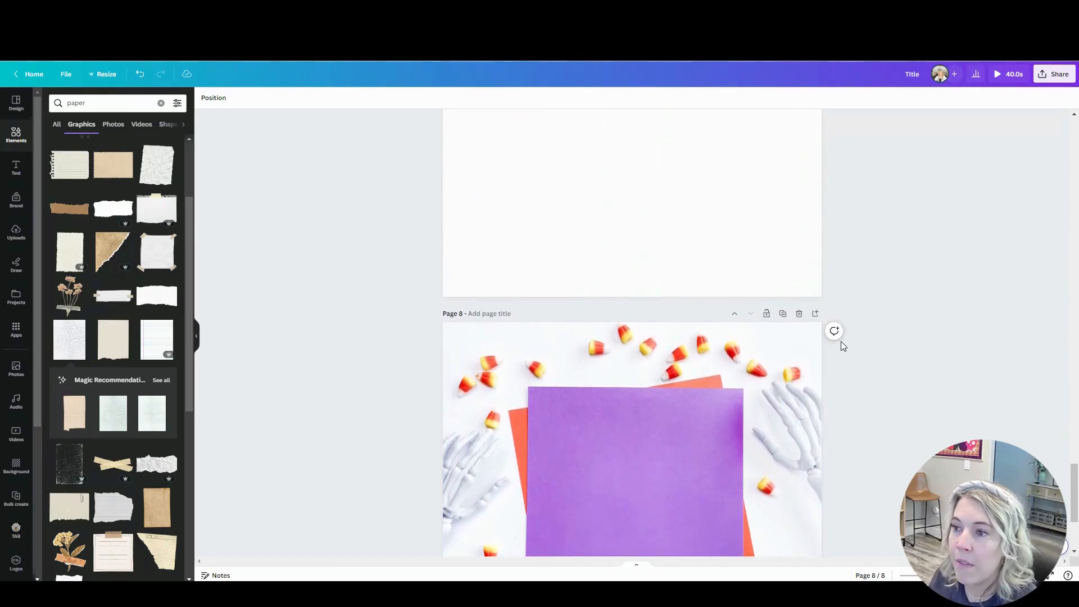
scroll(836, 345, up, 6)
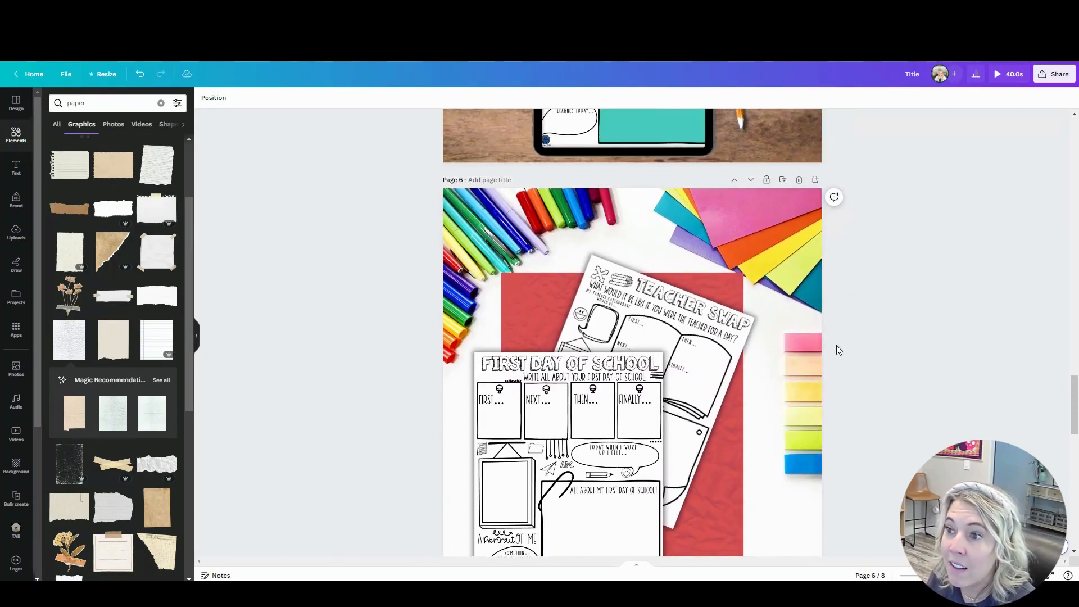
scroll(591, 341, down, 2)
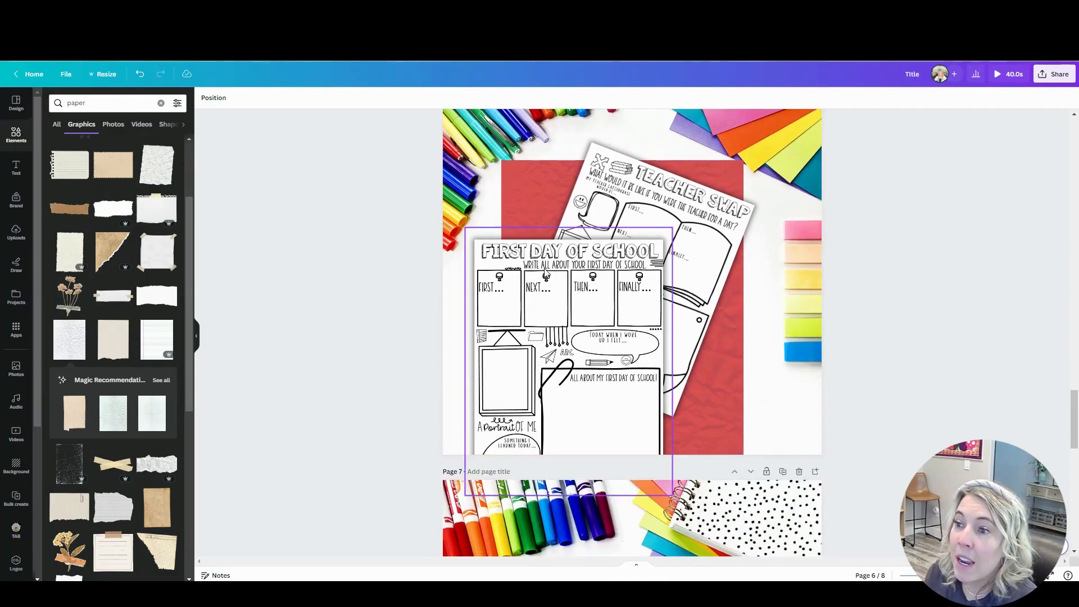
Add a blank page after the tablet cover on page 5.
scroll(545, 274, up, 8)
scroll(559, 220, up, 1)
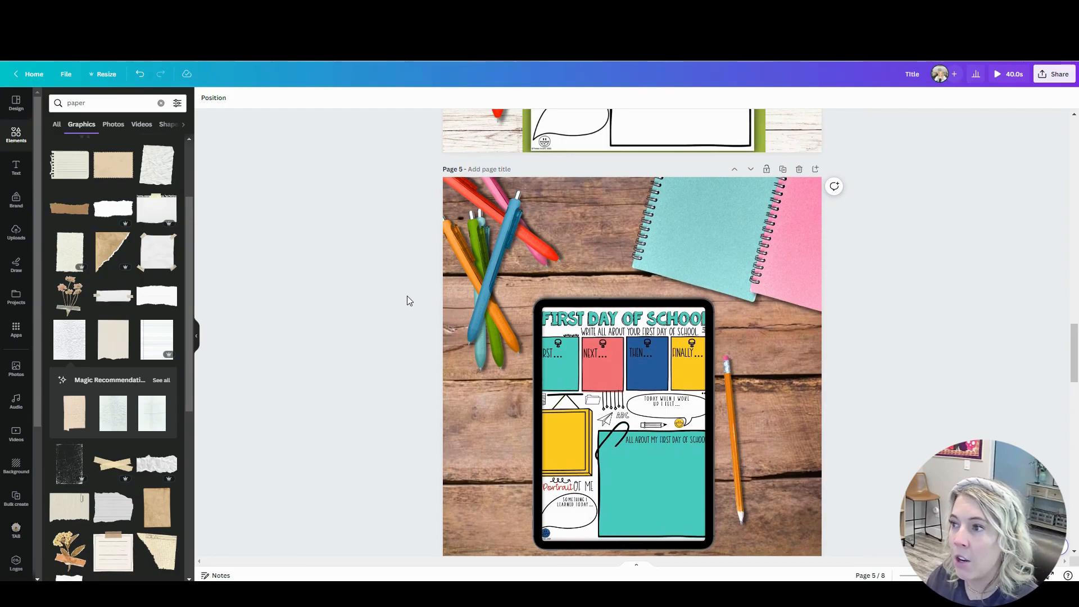
click(816, 169)
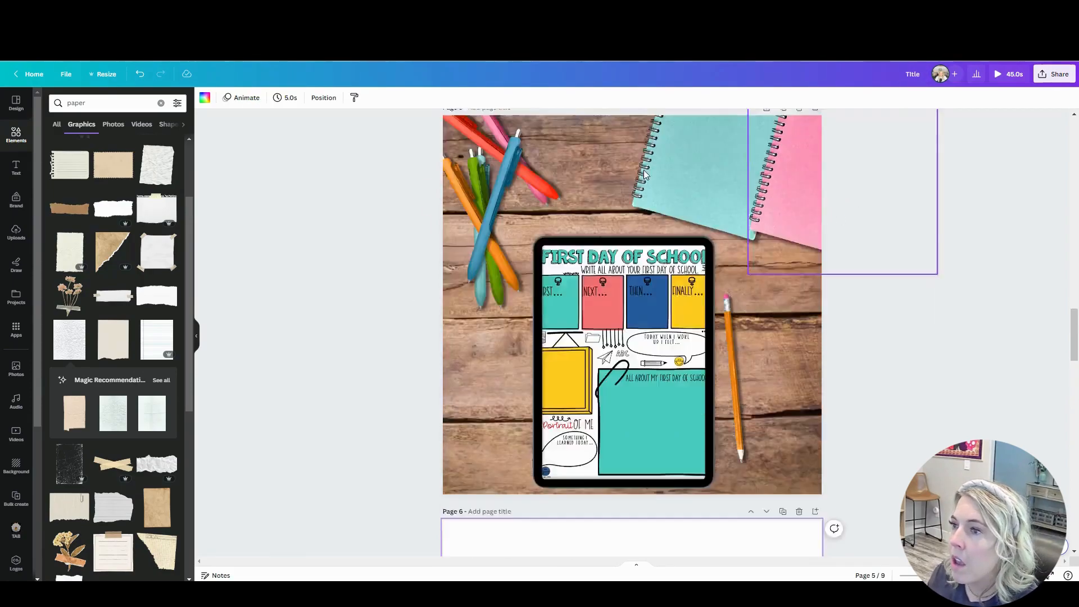
Search the design templates for "wood" and narrow the search to "Wood background".
click(20, 112)
click(104, 103)
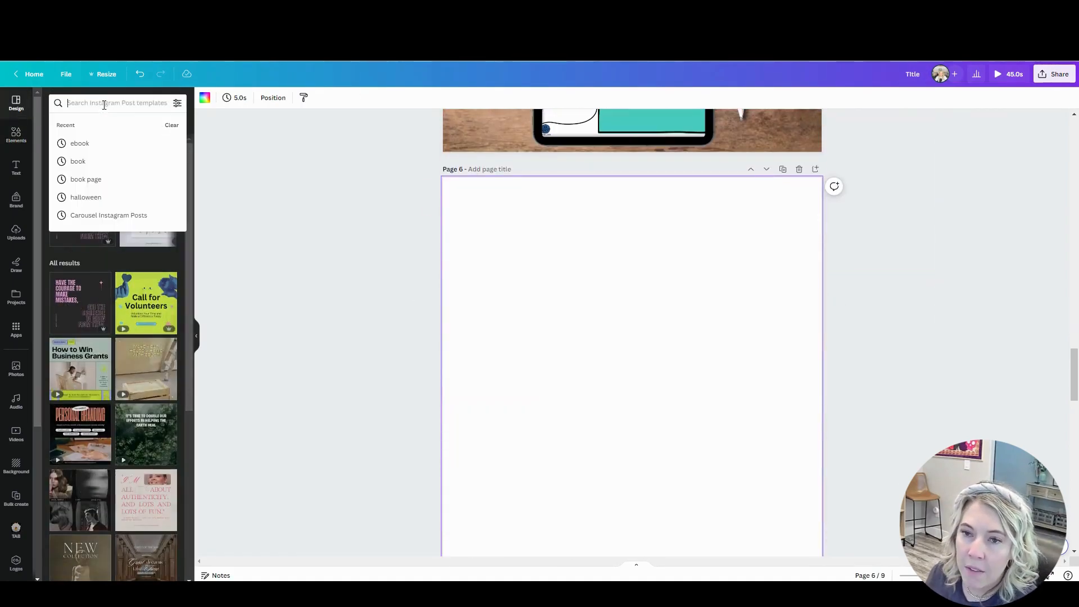
text(wood)
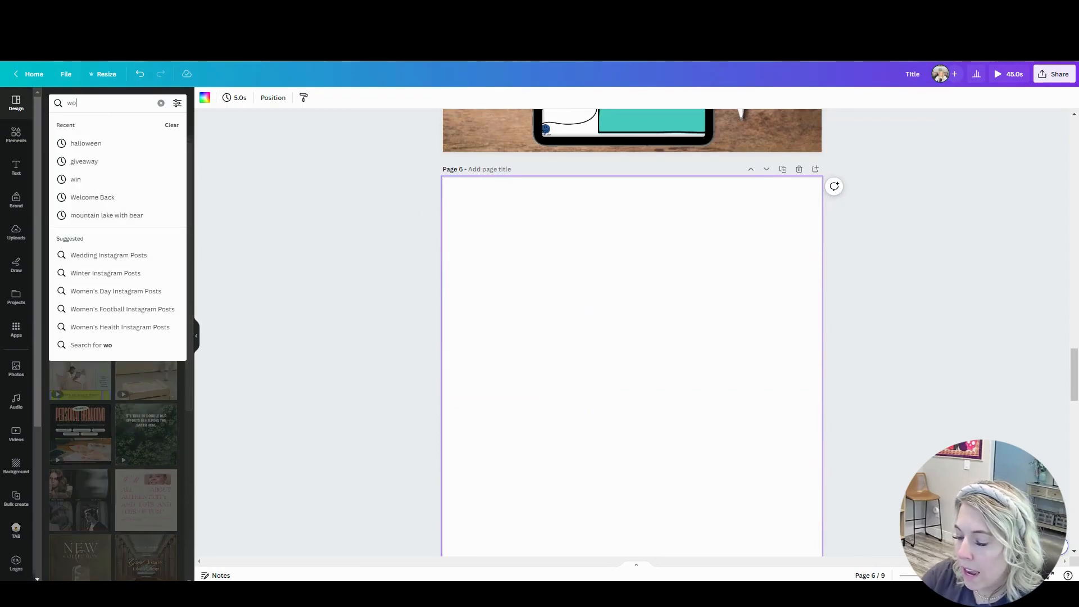
key(Return)
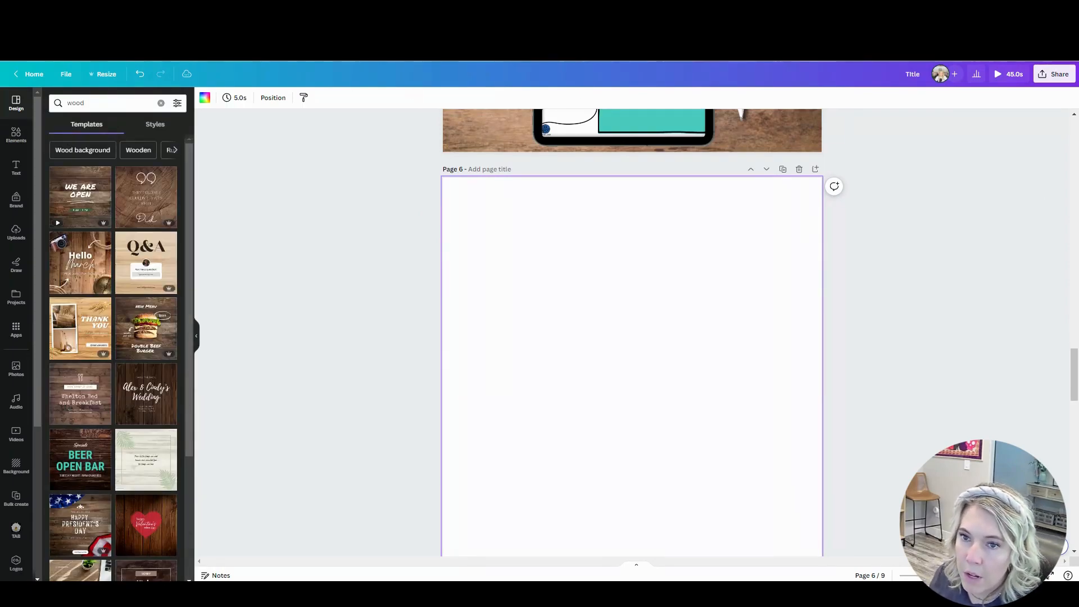
click(87, 150)
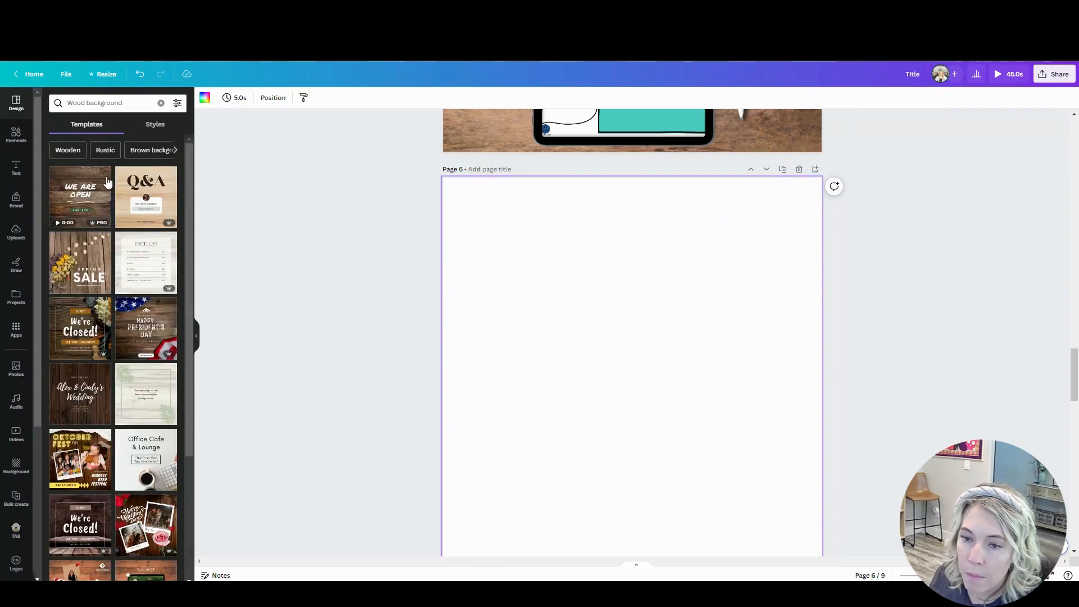
Search the elements for "wood background", place the light wood plank graphic on page 6, and enlarge it to cover the page.
click(25, 144)
click(97, 107)
double_click(83, 108)
text(wood background)
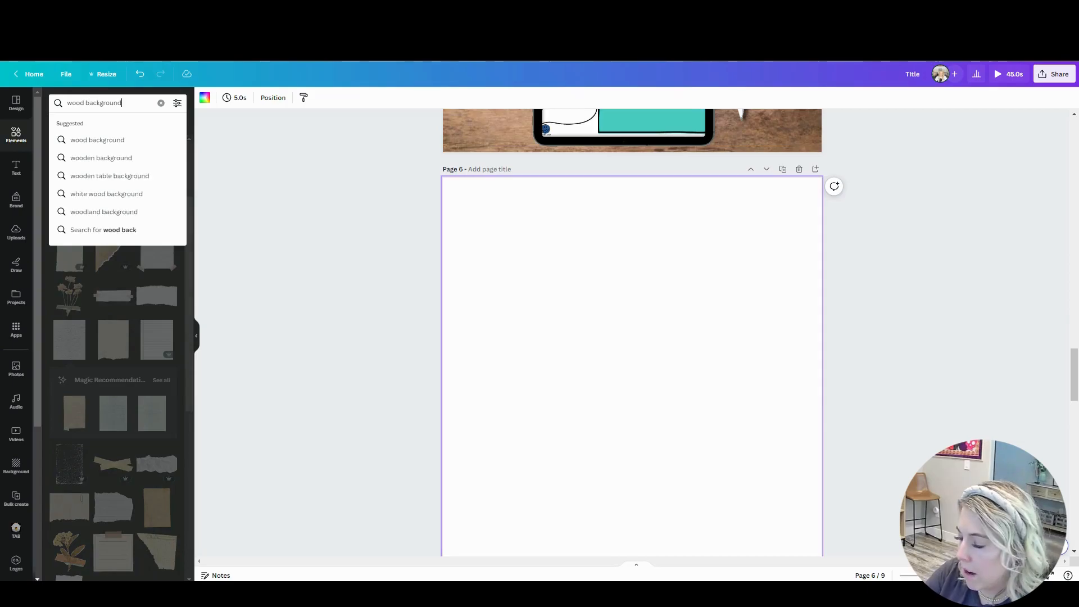
key(Return)
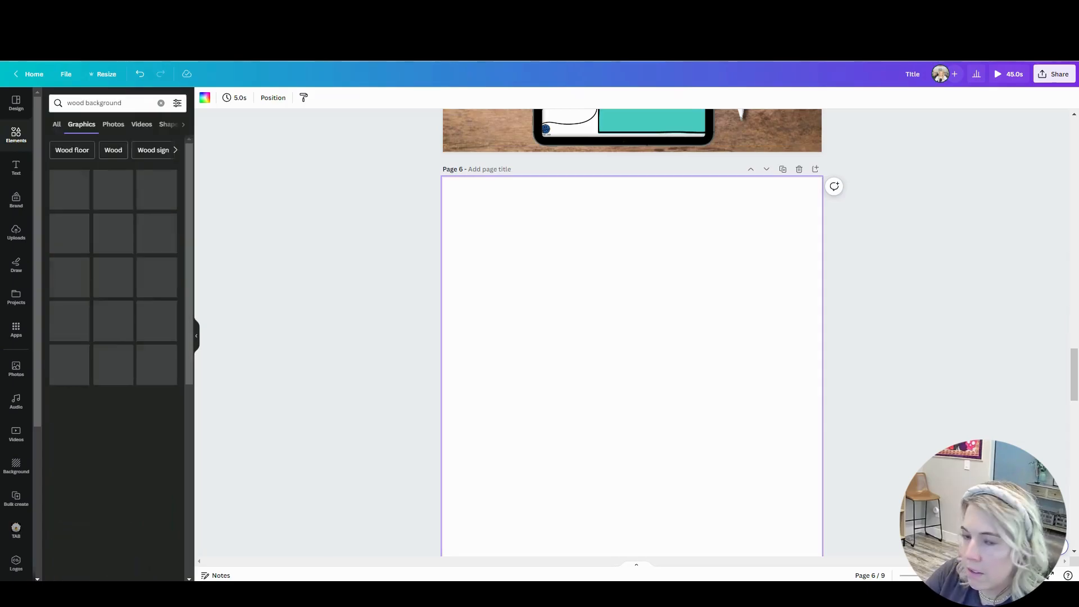
click(67, 187)
drag(559, 419, 493, 322)
scroll(722, 393, down, 2)
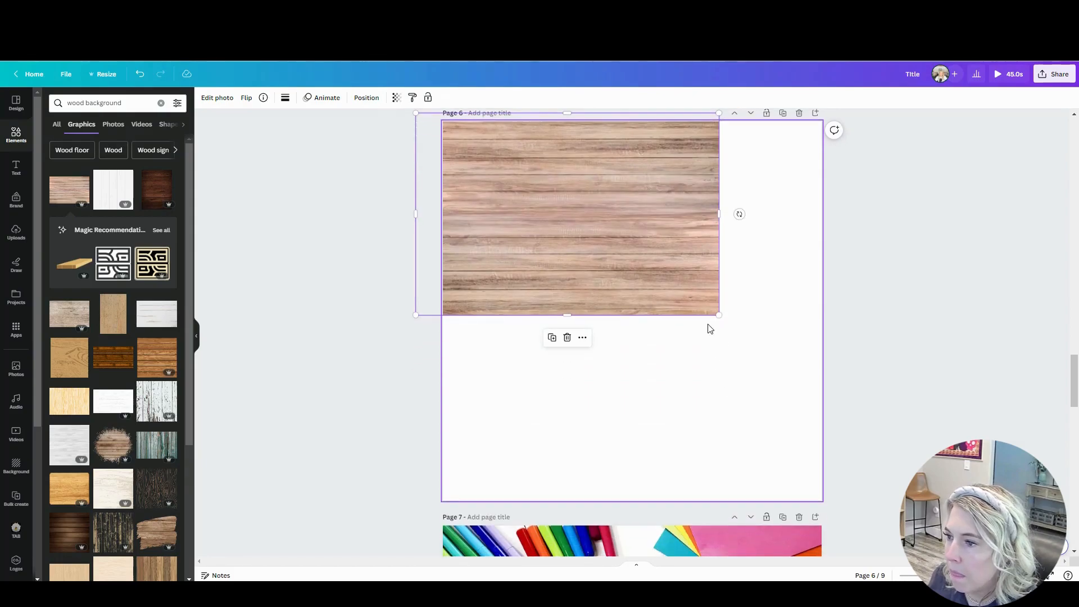
drag(718, 313, 1022, 517)
Open the mockups folder and browse its images for decorations.
scroll(12, 469, down, 4)
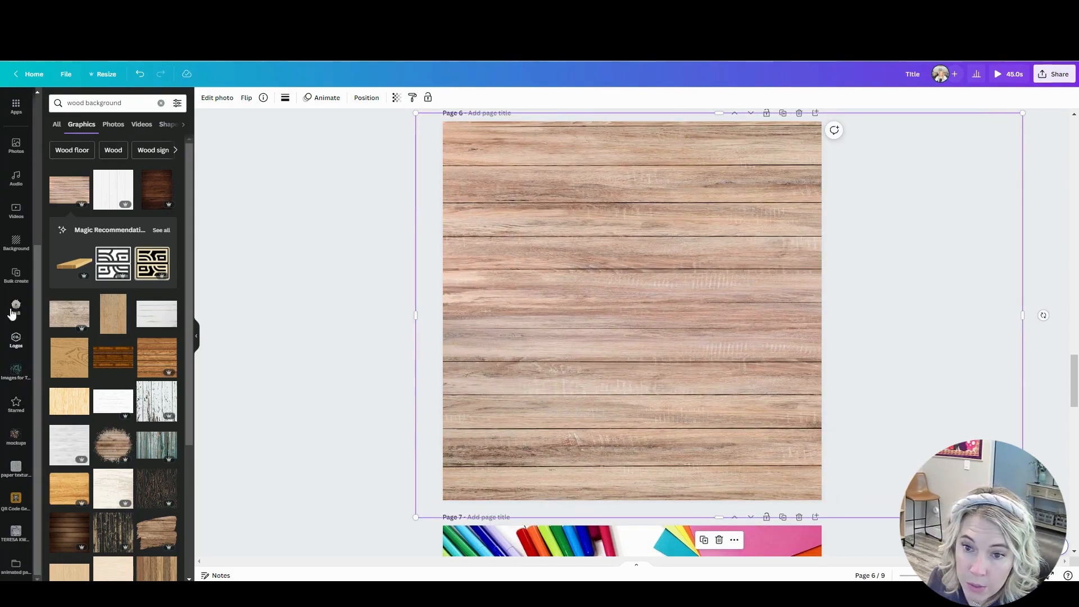
click(16, 431)
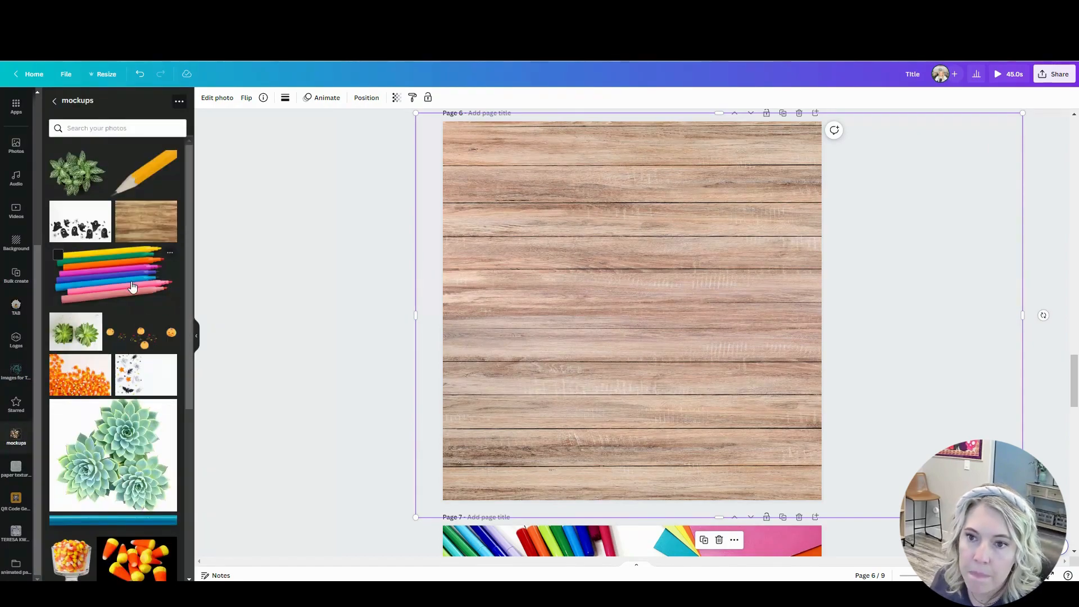
scroll(132, 286, down, 10)
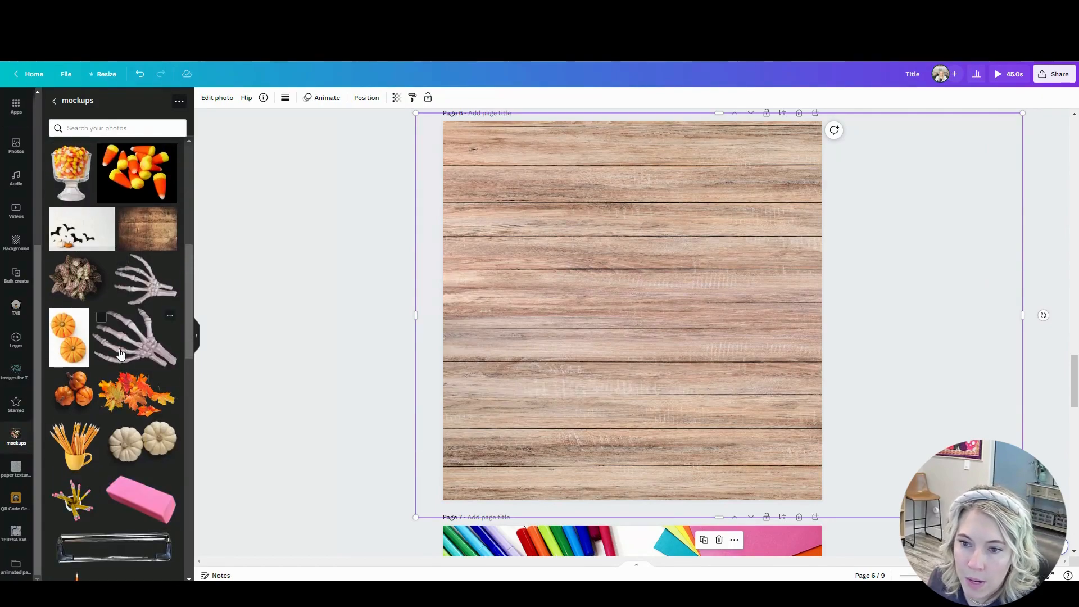
Try a skeleton hand image on the wood background of page 6 and take it off again.
click(120, 353)
drag(546, 256, 602, 332)
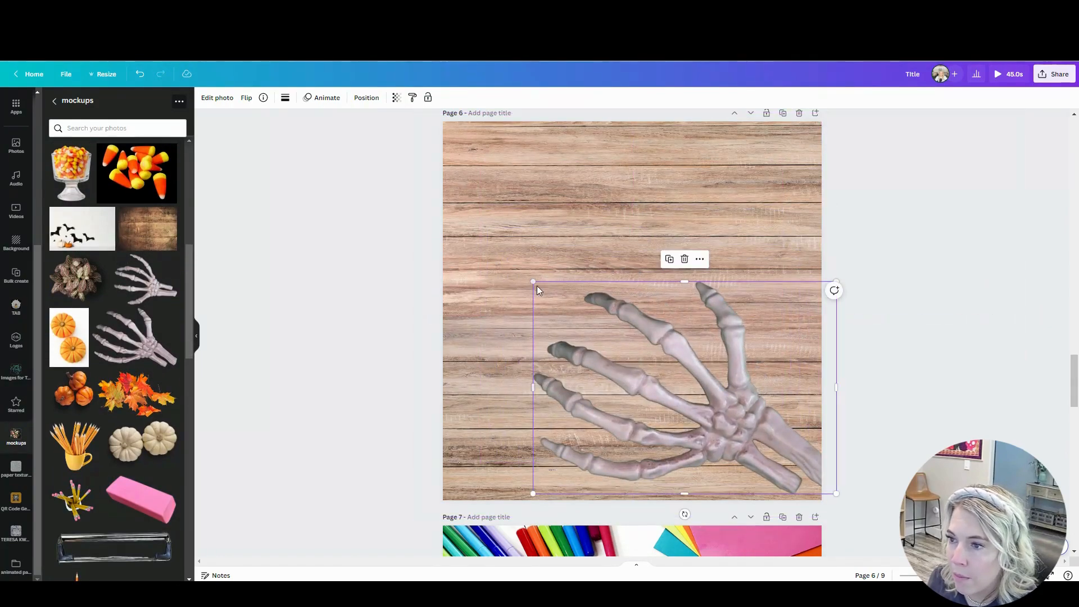
drag(692, 382, 184, 415)
Add the potted succulent from the mockups folder to page 6's upper-left corner, partly off the page.
scroll(144, 384, down, 5)
scroll(143, 376, down, 5)
click(133, 414)
drag(505, 427, 336, 288)
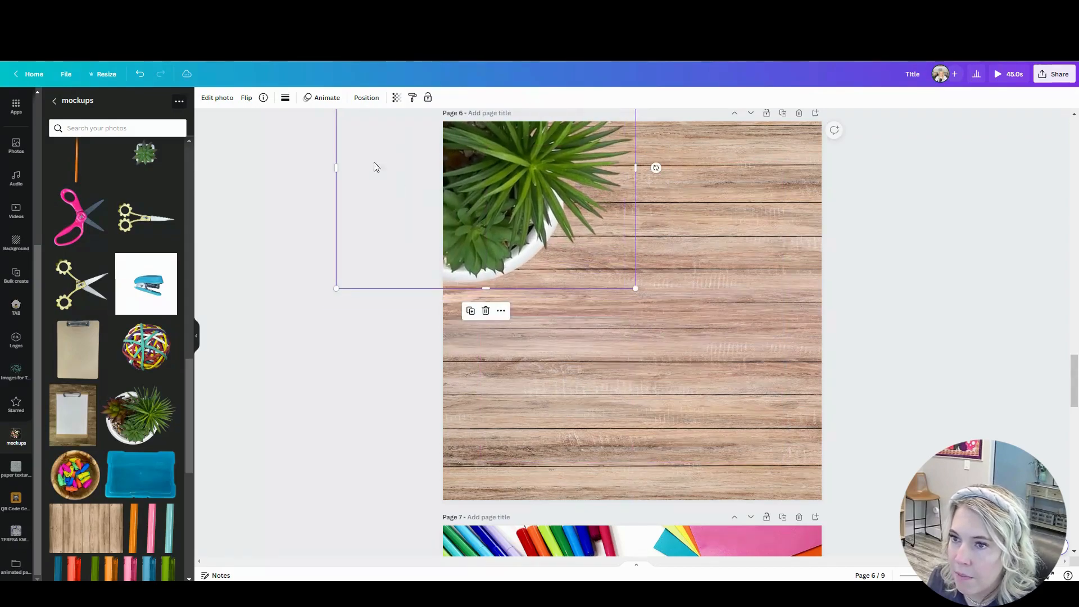
Apply a Drop shadow to the potted succulent and enlarge it slightly.
click(226, 100)
click(78, 322)
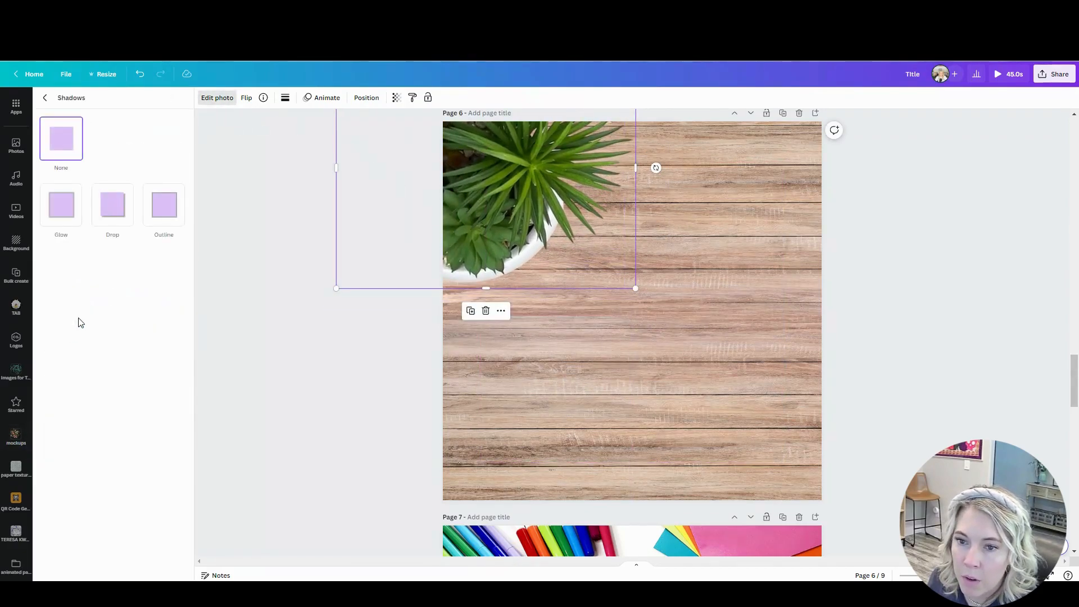
click(118, 223)
drag(634, 288, 642, 289)
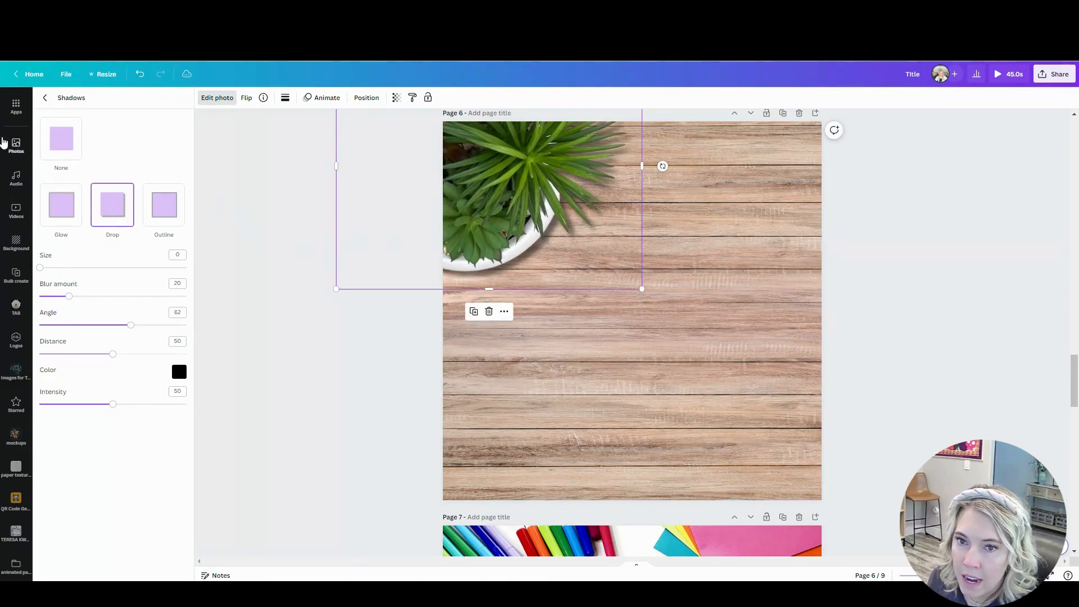
Add the pink, green and red pens from the mockups folder to page 6.
click(14, 371)
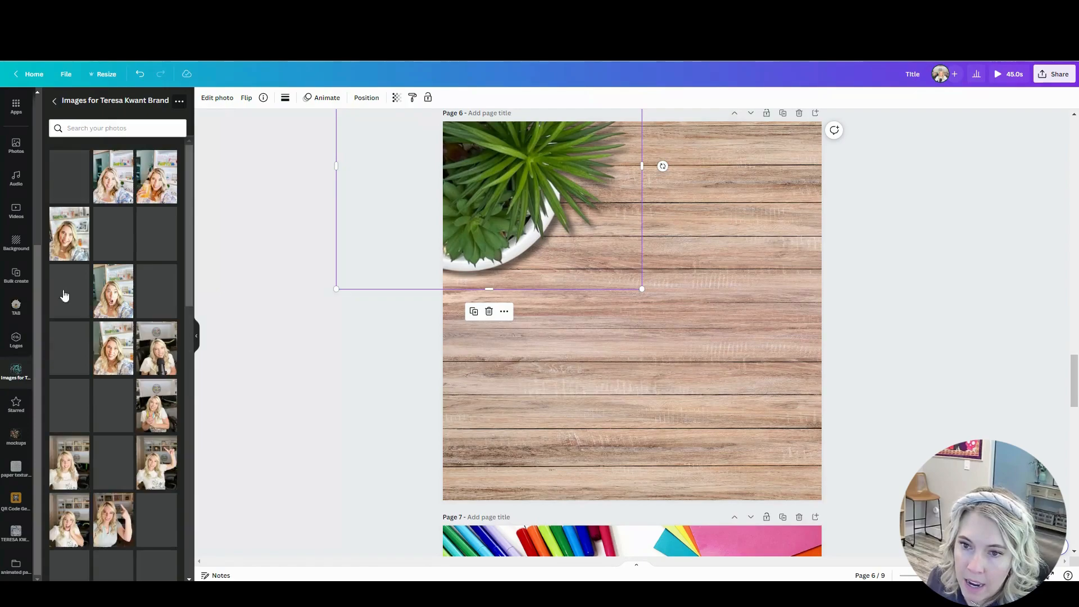
click(15, 436)
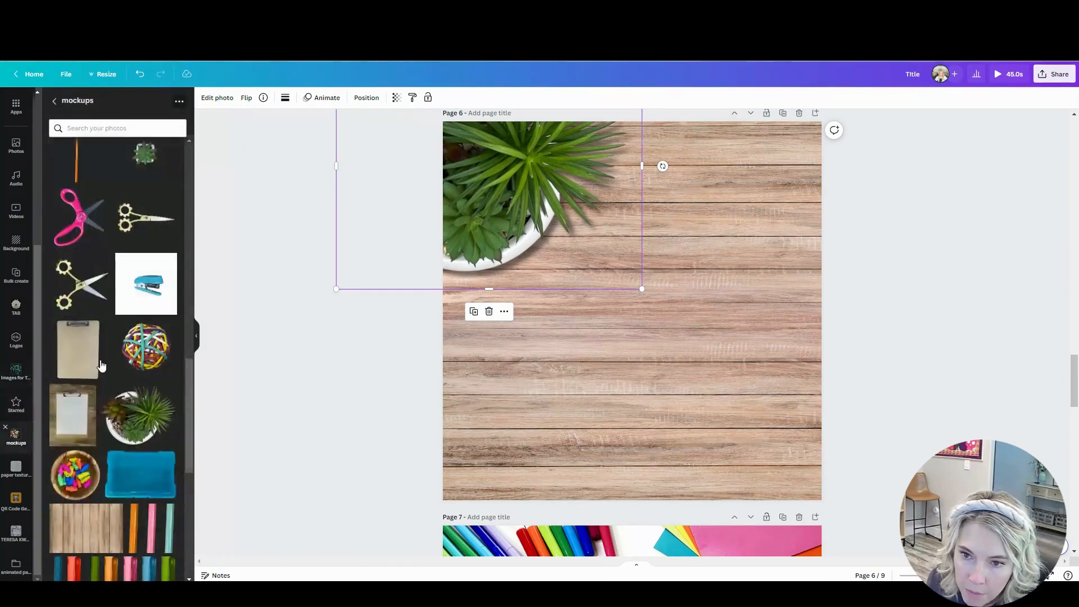
scroll(126, 440, down, 3)
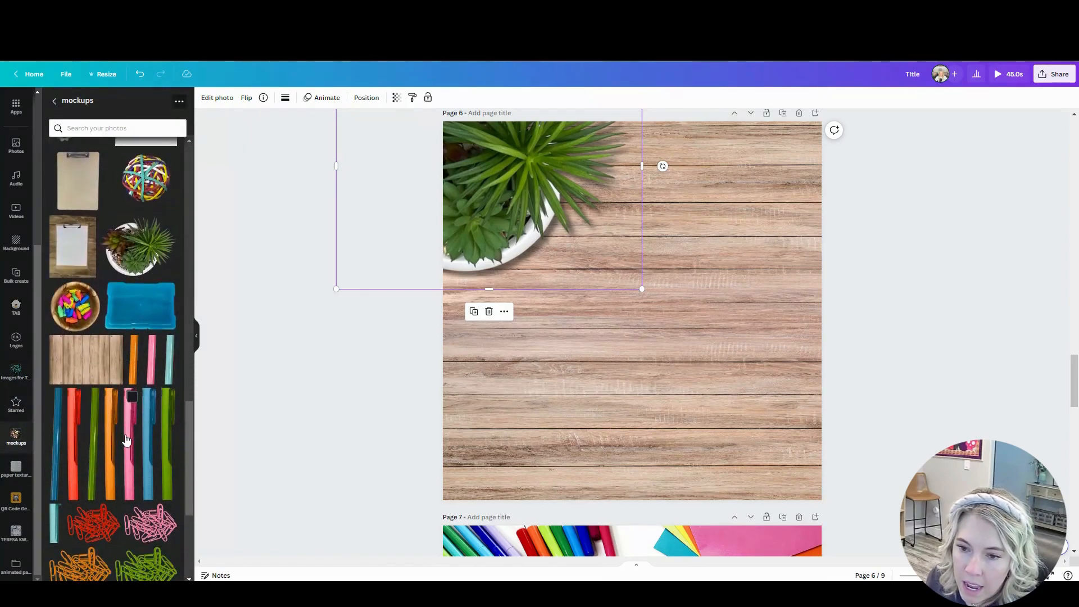
click(128, 448)
click(166, 465)
click(77, 468)
Move the three stacked pens together to the upper-right area of page 6, leaving the wood background in place.
drag(896, 387, 566, 389)
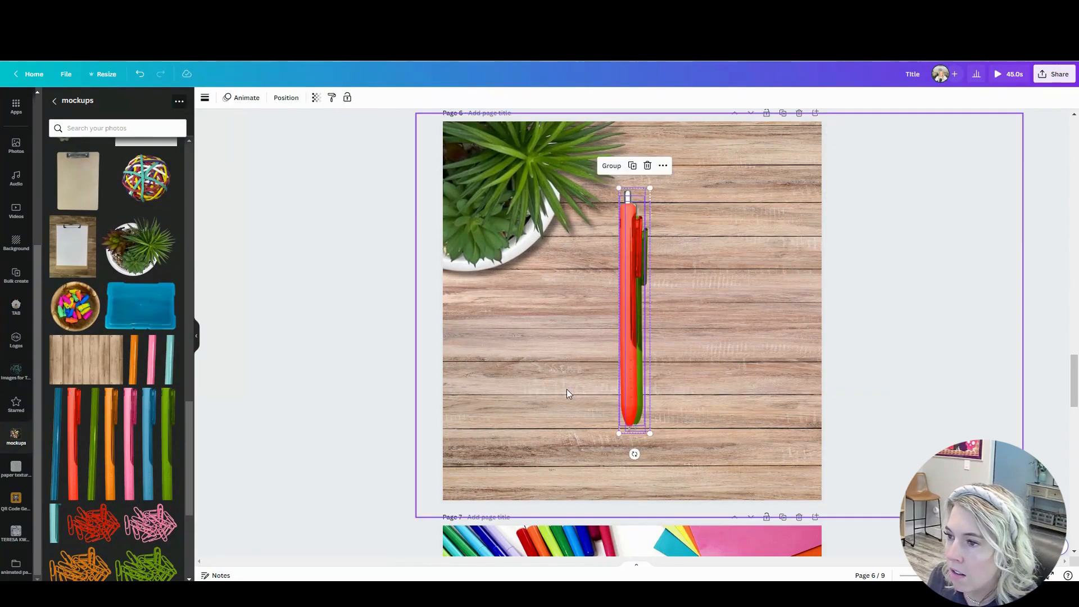
shift+click(764, 406)
drag(630, 330, 743, 290)
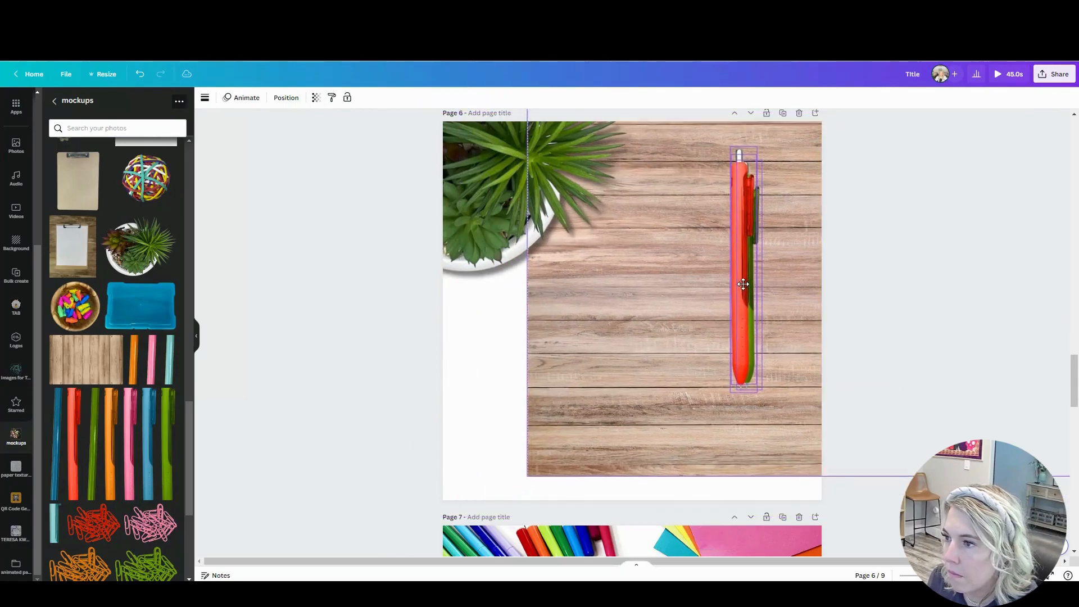
click(140, 74)
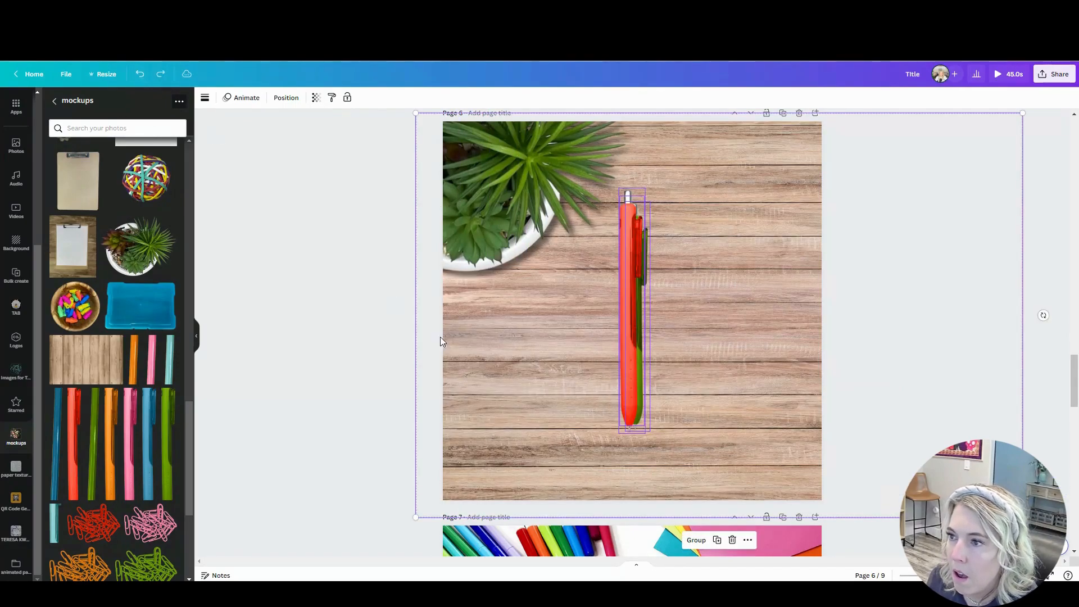
shift+click(533, 445)
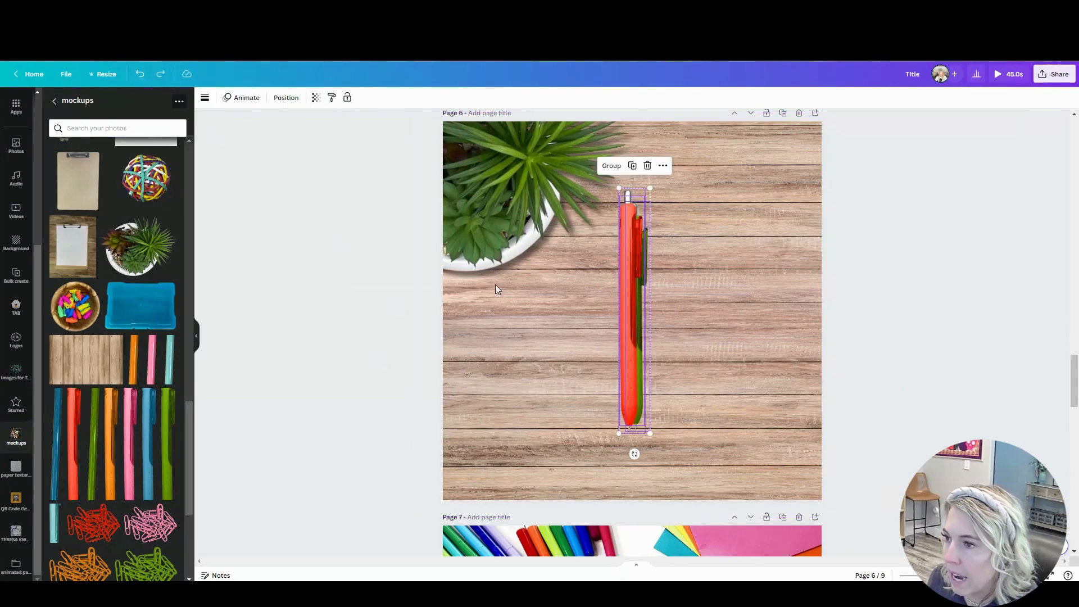
drag(626, 354, 737, 305)
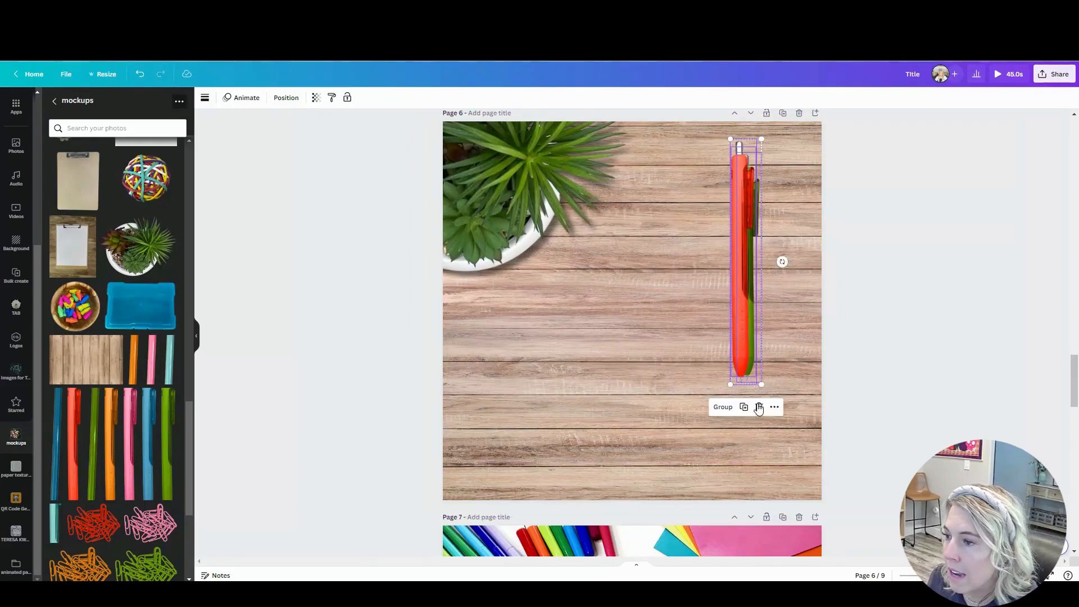
click(784, 260)
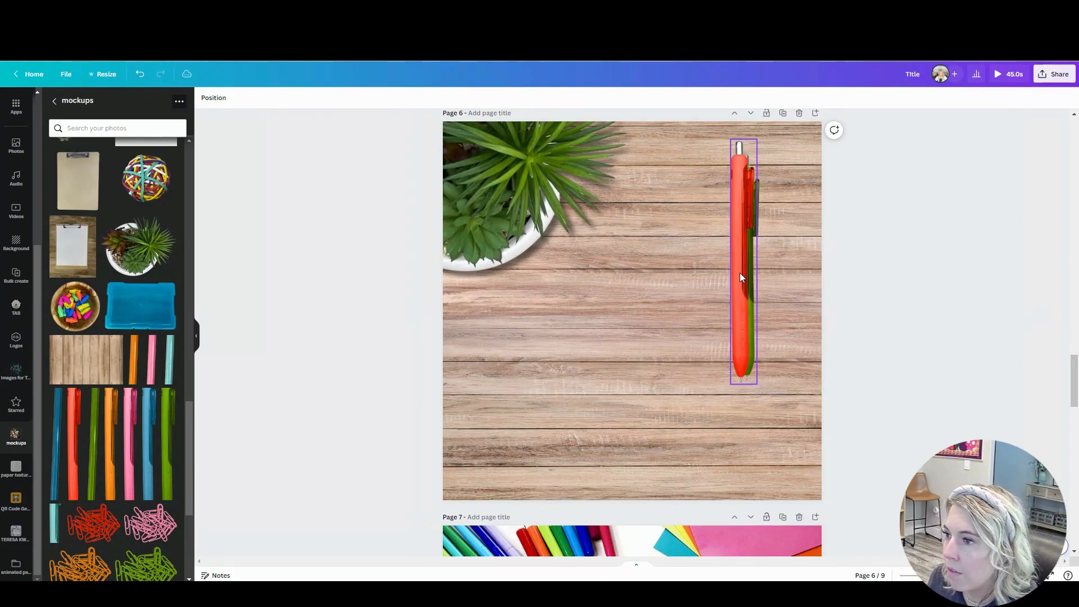
Separate the red pen from the others, apply a Glow shadow, enlarge it and place it near the page's upper-right corner.
drag(739, 272, 674, 302)
click(211, 99)
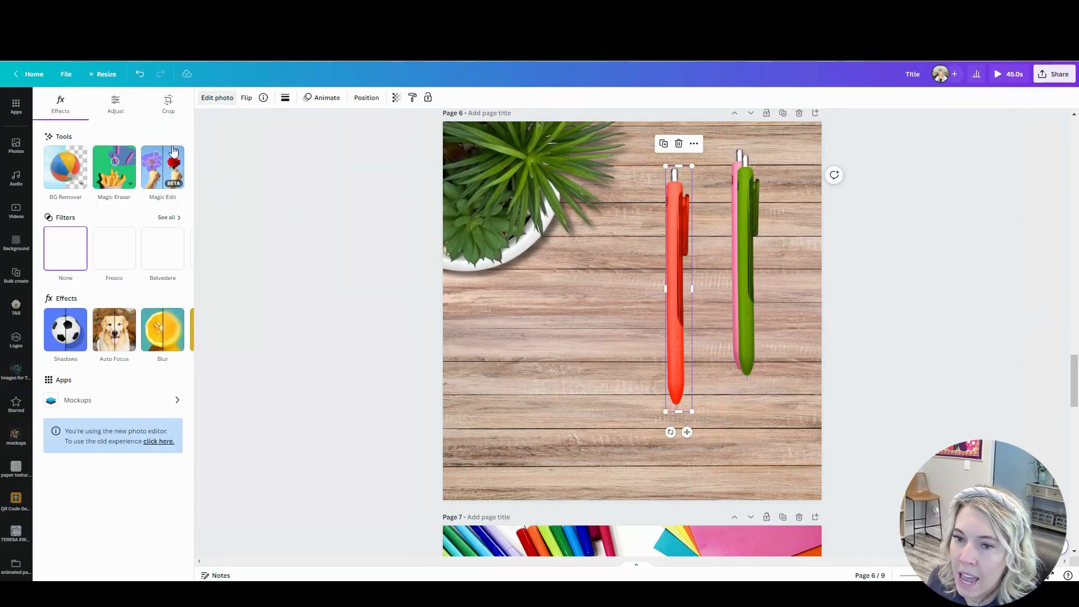
click(84, 329)
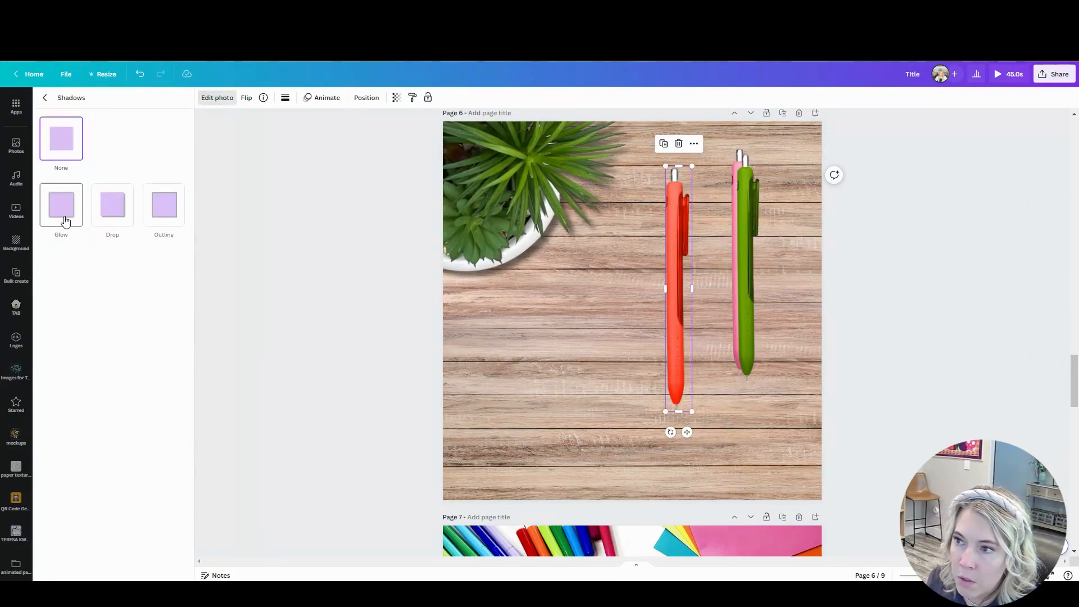
click(62, 205)
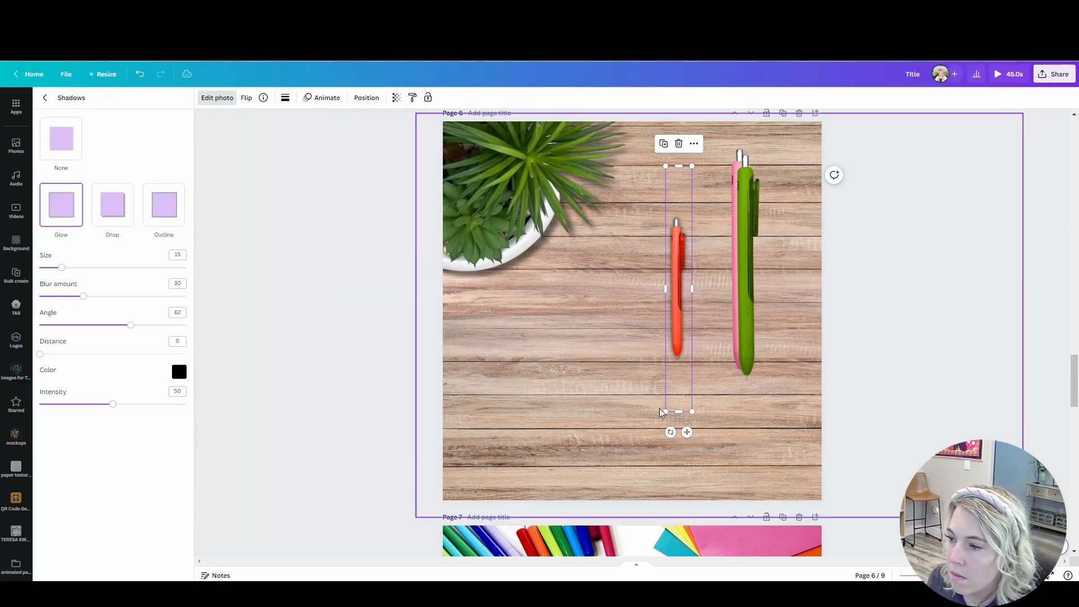
drag(665, 411, 621, 531)
drag(675, 394, 682, 316)
Apply a Glow shadow to the green pen, enlarge it to match the red pen and place it directly left of it.
click(80, 219)
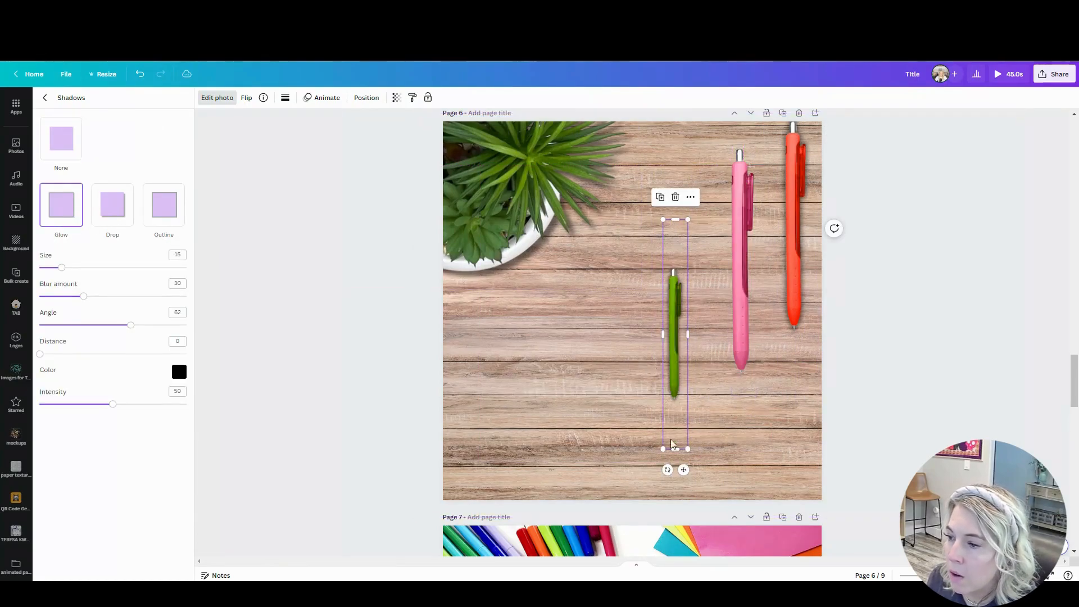
drag(663, 450, 604, 559)
drag(678, 393, 805, 219)
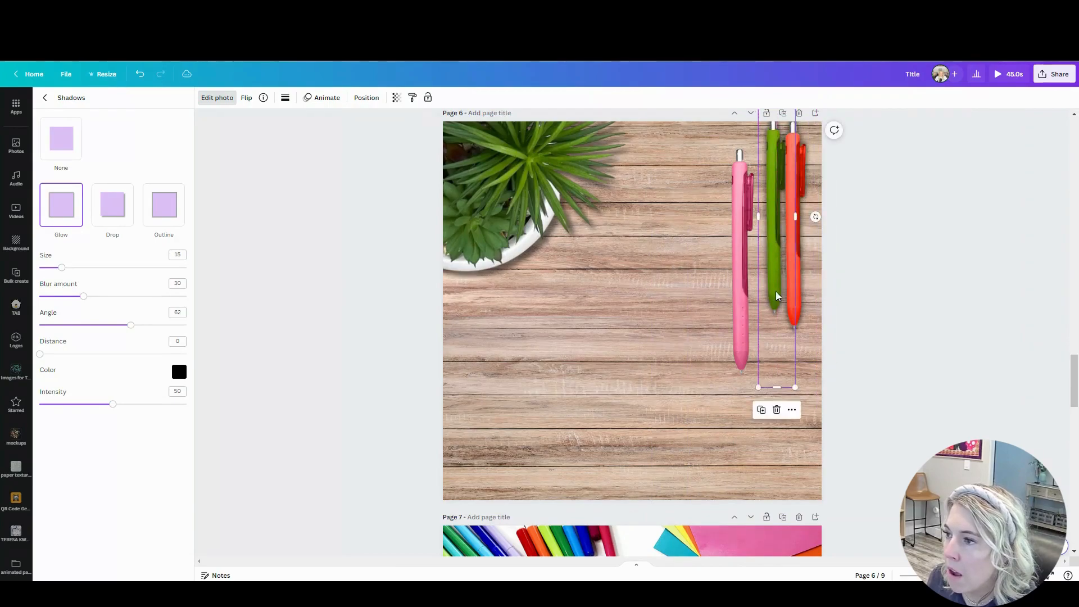
drag(760, 386, 743, 402)
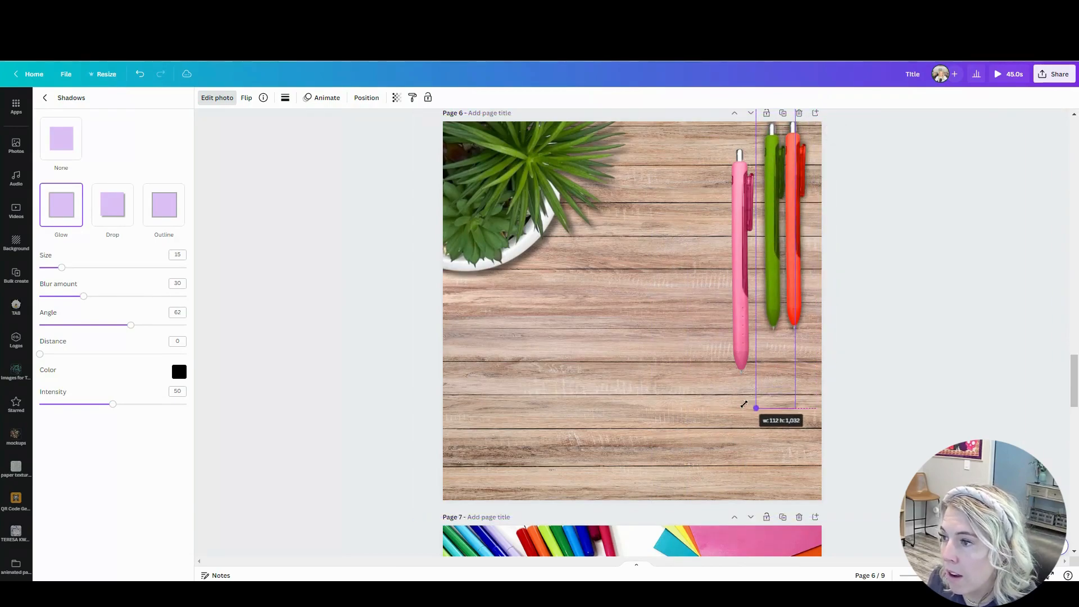
Apply a Glow shadow to the pink pen, resize it close to the other pens and place it left of the green one.
click(738, 297)
click(61, 205)
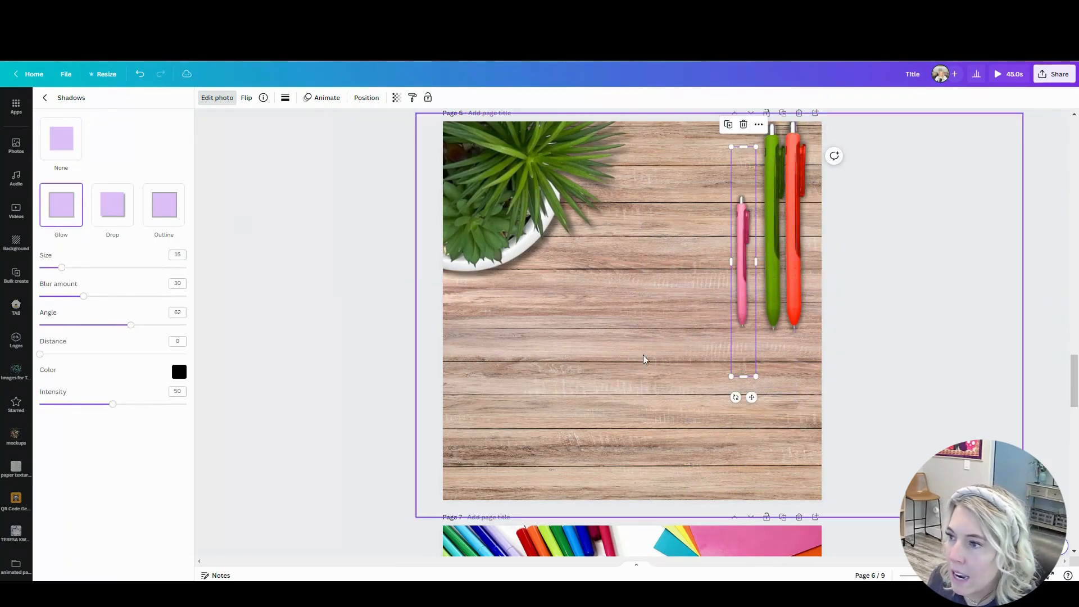
drag(731, 376, 655, 542)
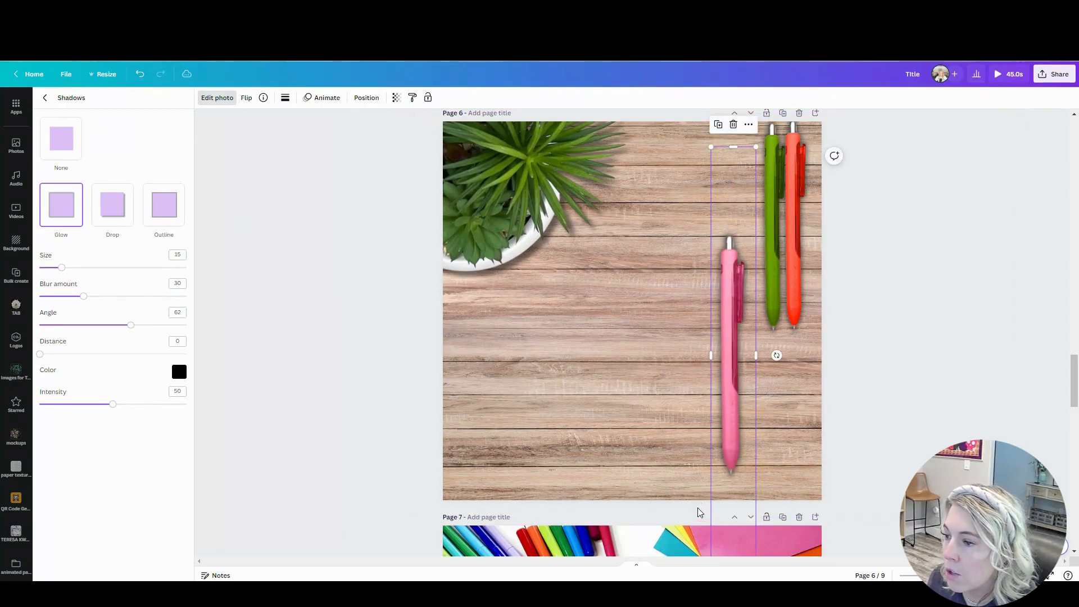
drag(710, 146, 734, 252)
drag(742, 354, 731, 172)
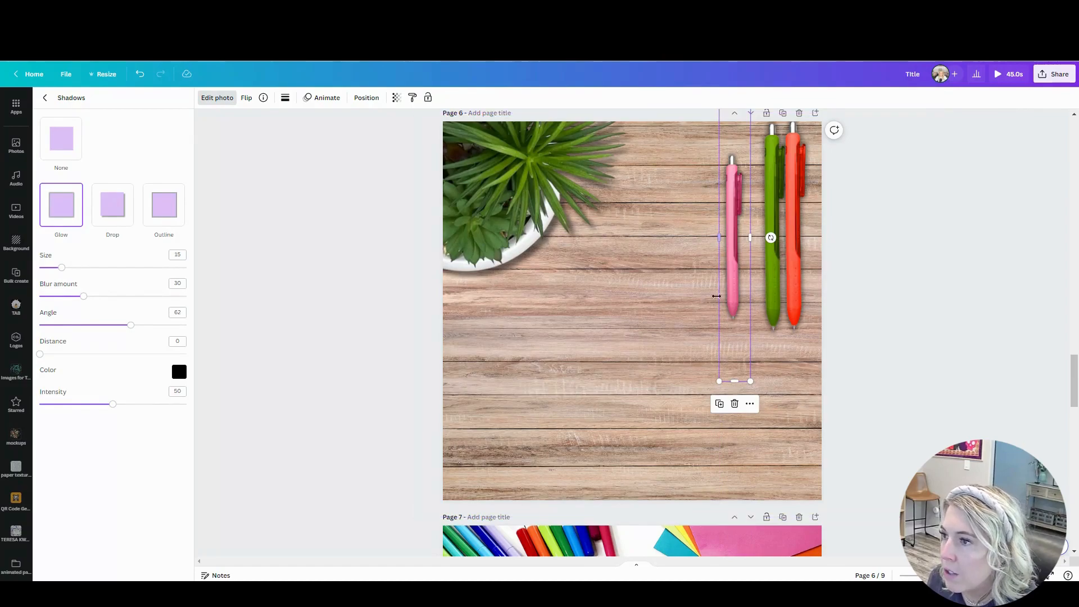
drag(718, 381, 716, 403)
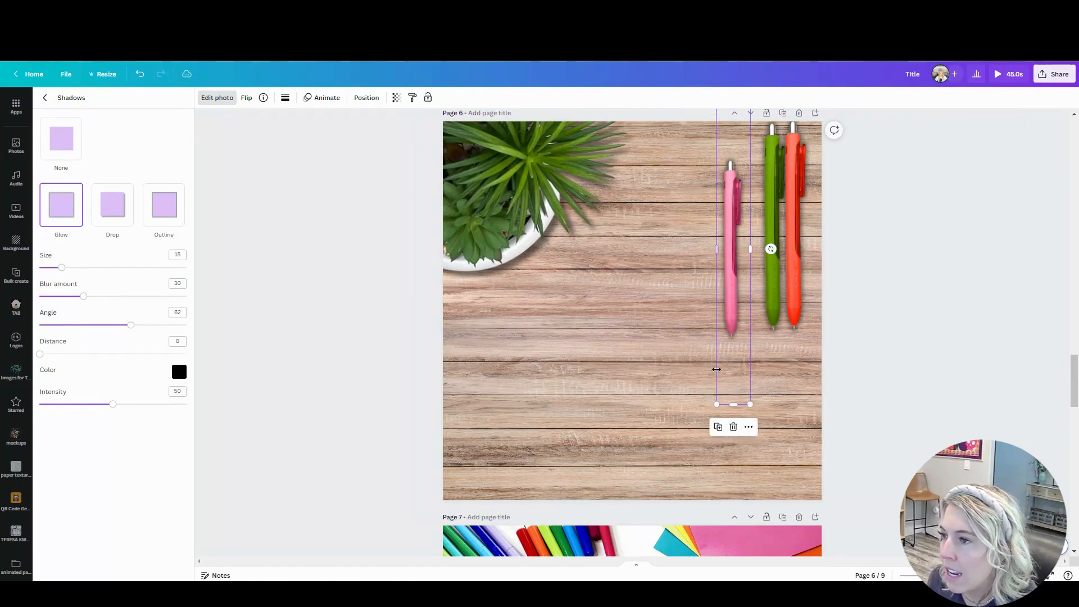
Tilt the pink and green pens in opposite directions and overlap them so they cross.
drag(770, 249, 778, 272)
click(772, 274)
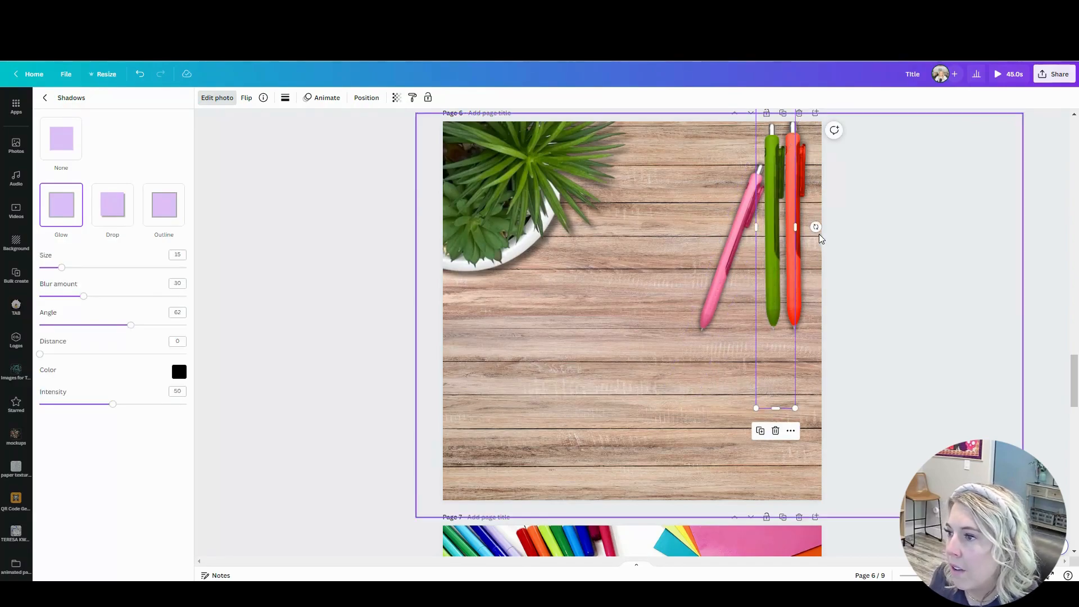
drag(815, 226, 752, 167)
click(727, 228)
drag(727, 228, 756, 194)
Shift the red pen closer to the page's right edge and reduce the green pen's tilt.
click(794, 269)
mouse_move(793, 269)
mouse_down()
mouse_move(820, 269)
mouse_move(808, 269)
mouse_up()
click(764, 196)
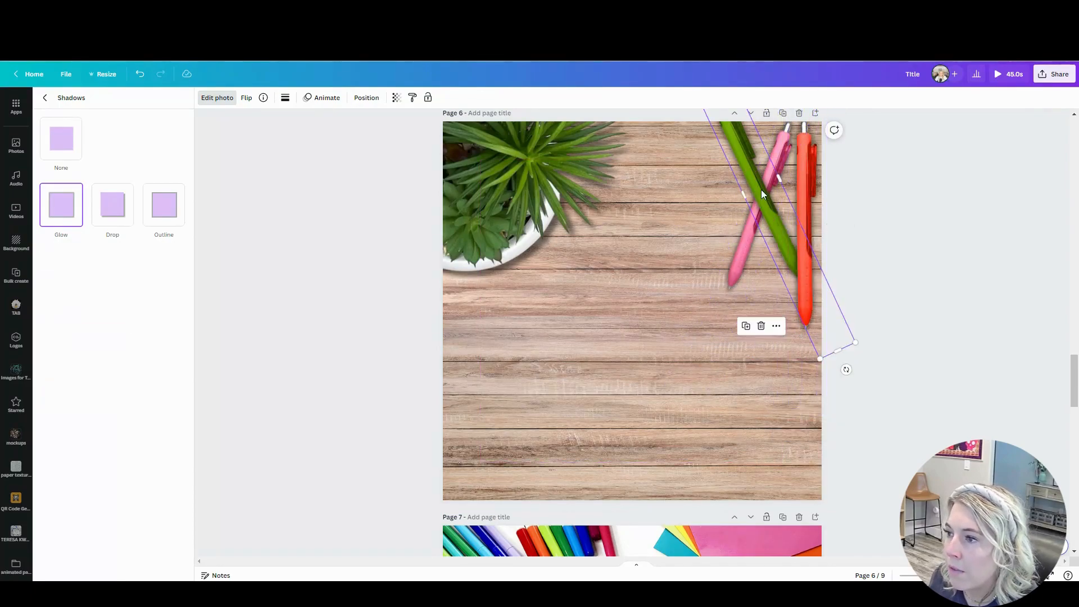
drag(844, 369, 806, 388)
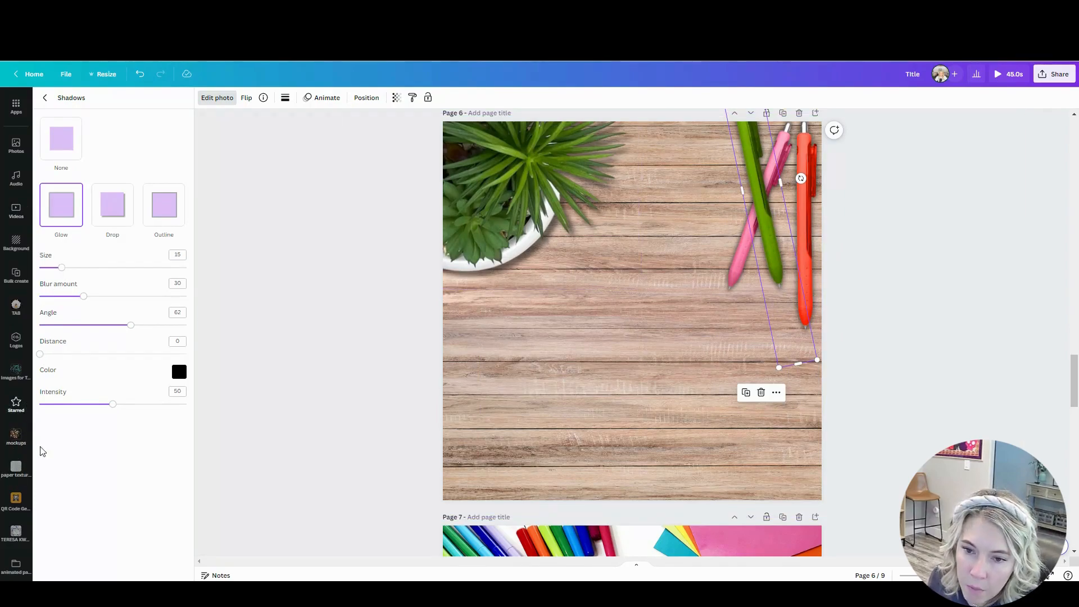
Try the pink crumpled paper from the mockups folder, remove it, and place the teal crumpled paper in page 6's lower-left corner instead.
click(7, 444)
scroll(84, 394, down, 10)
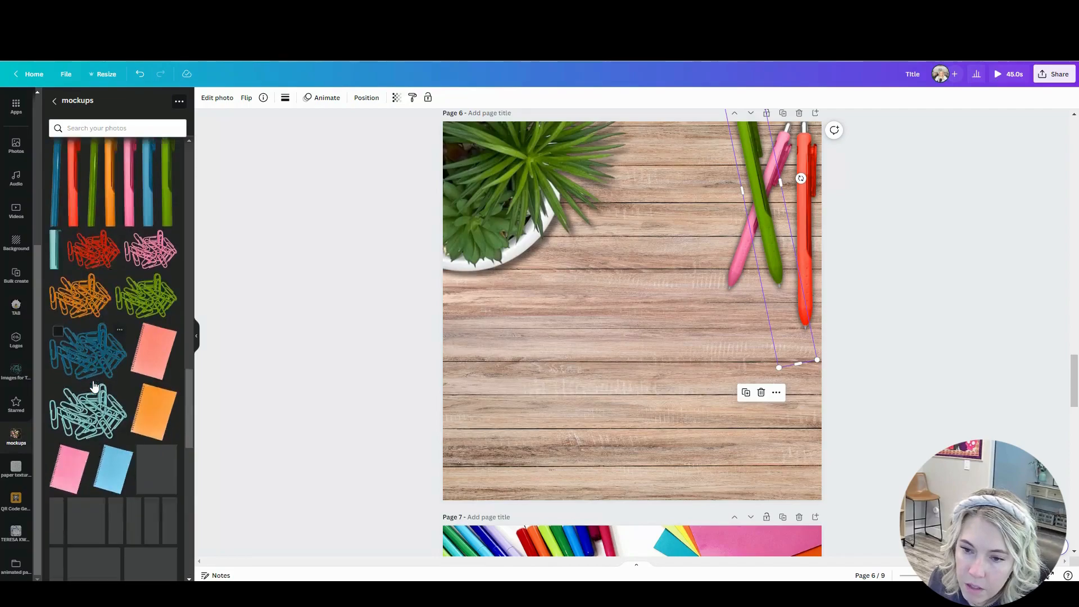
scroll(97, 376, down, 1)
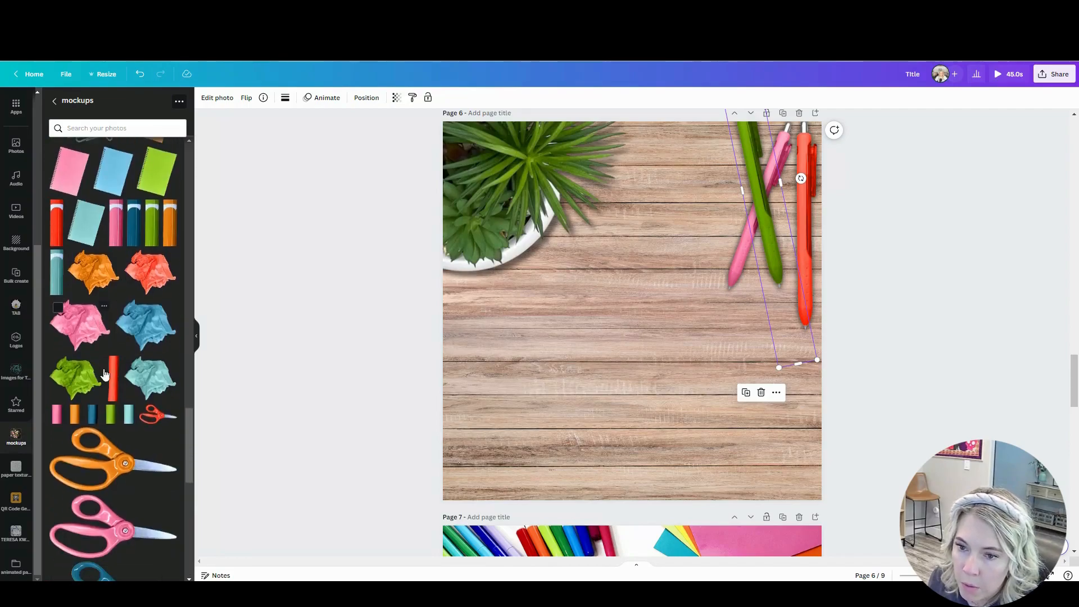
click(83, 326)
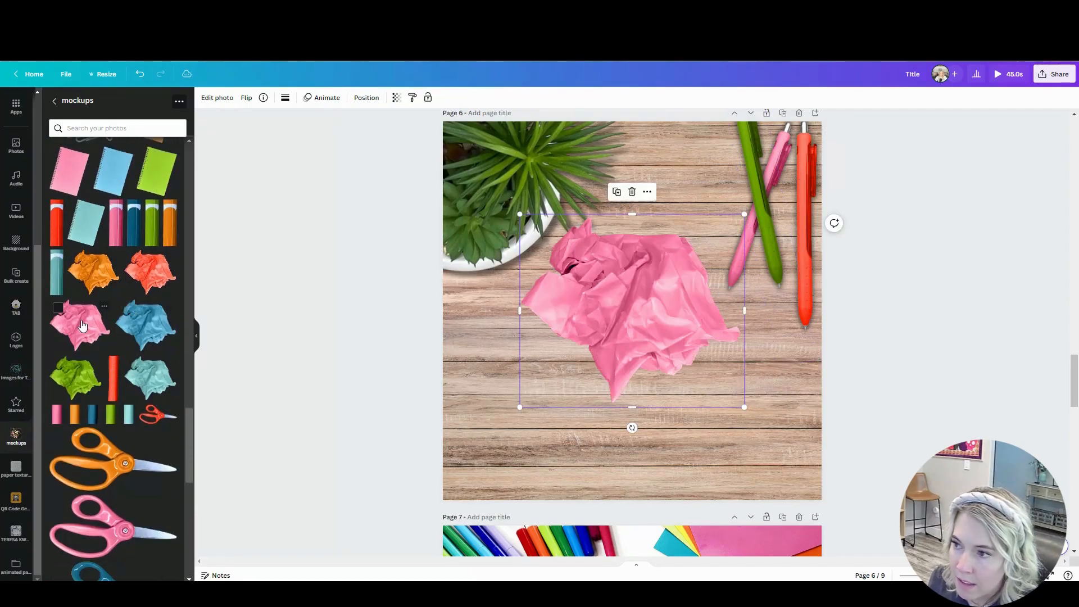
drag(529, 292, 197, 426)
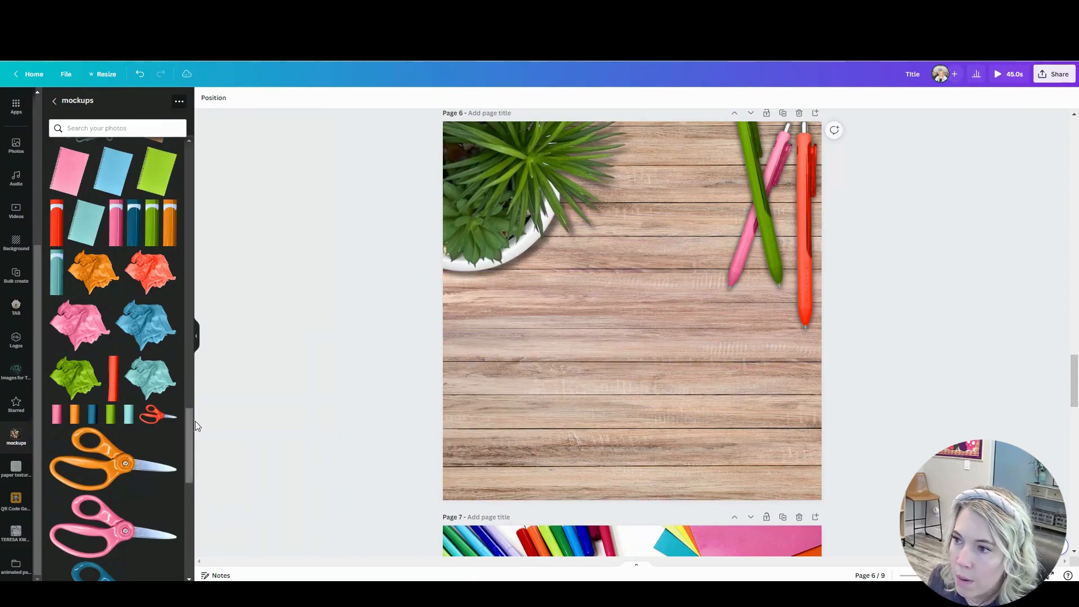
click(157, 384)
drag(629, 292, 517, 446)
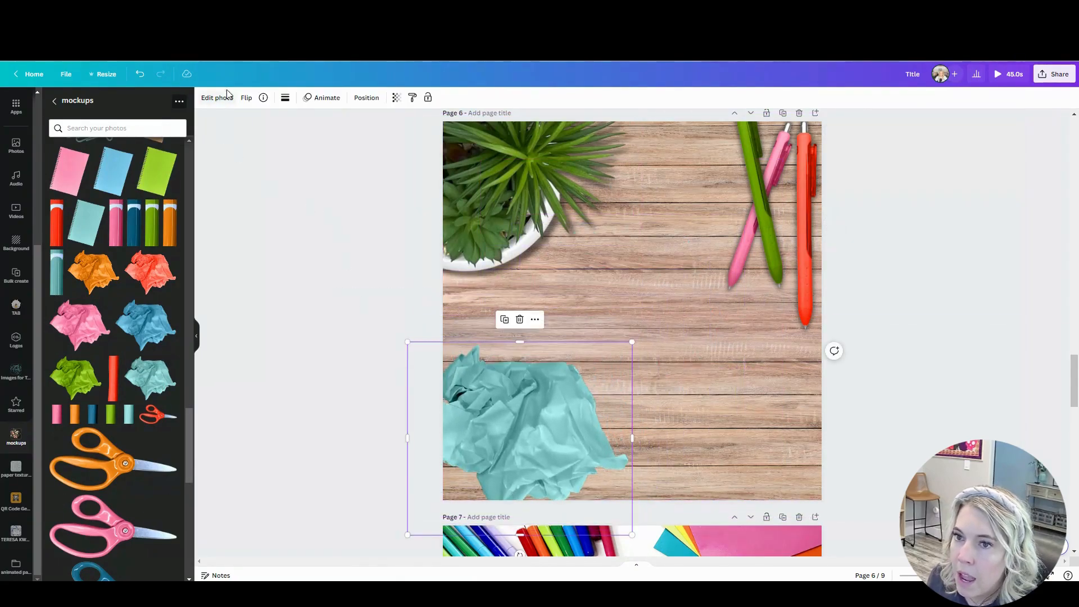
Apply a Drop shadow to the teal crumpled paper and shift it further off the page's left edge and slightly up.
click(211, 104)
click(72, 325)
click(109, 218)
drag(516, 427, 443, 428)
click(918, 384)
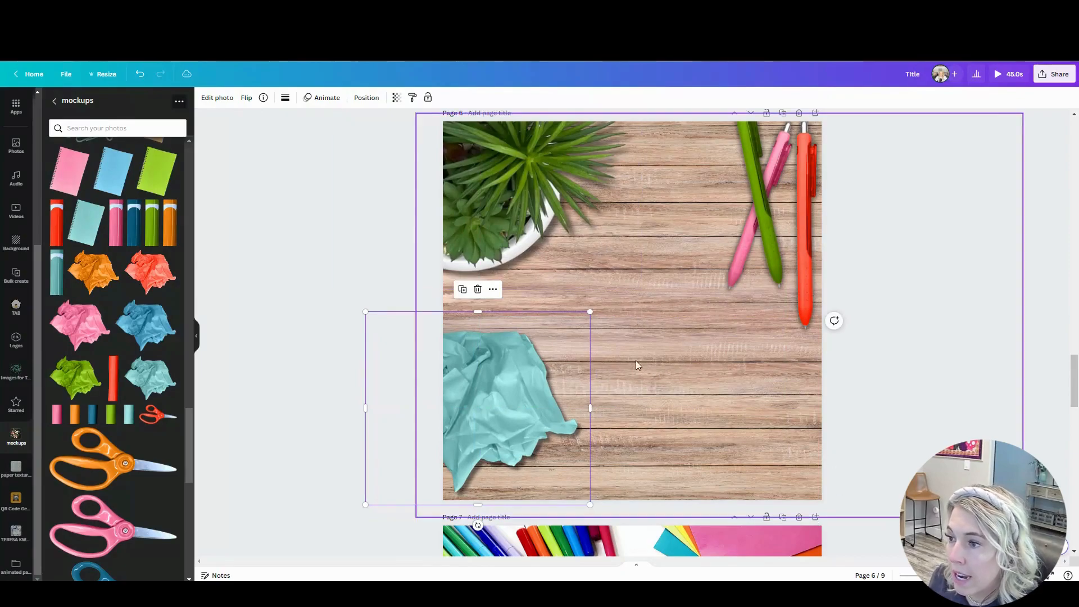